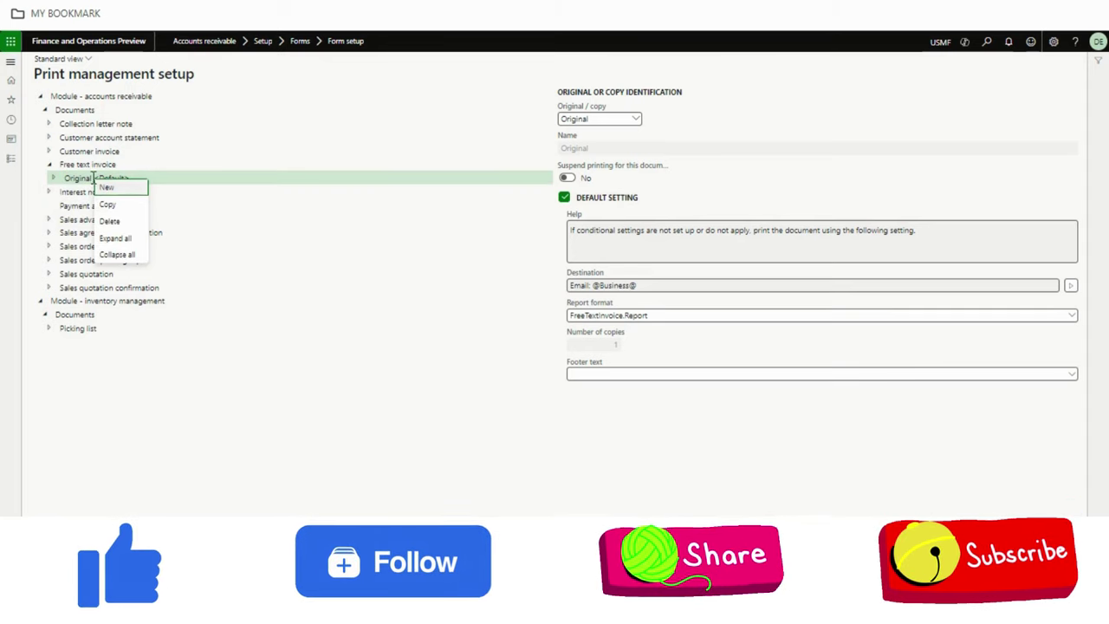
Show the Setting - Group 10 entry under Original <Default> and open its customer-group 10 query.
click(52, 174)
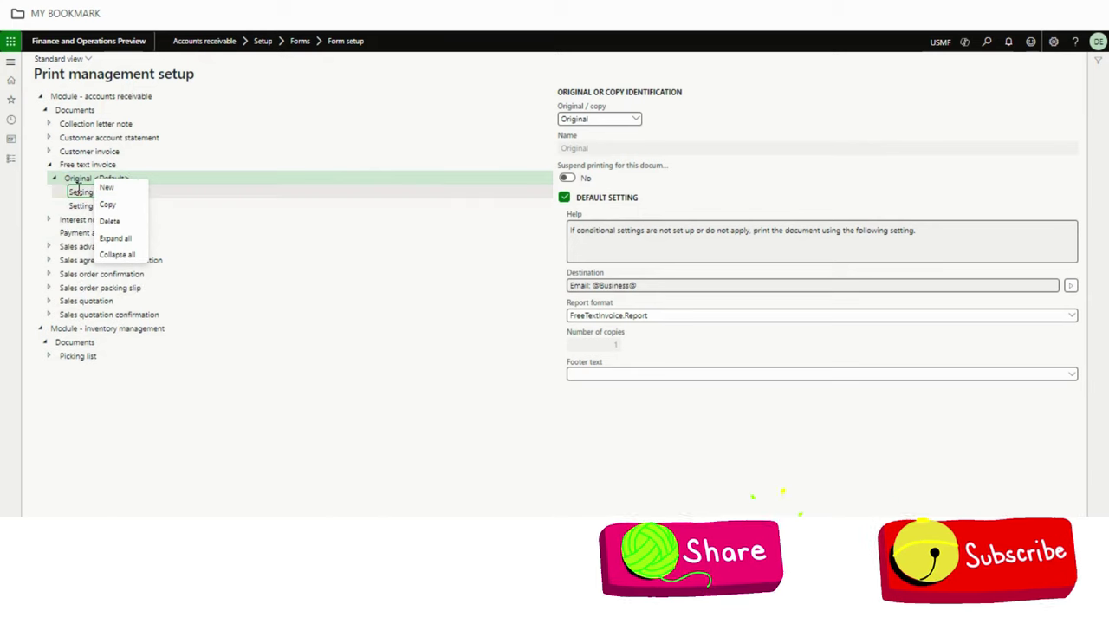
click(78, 189)
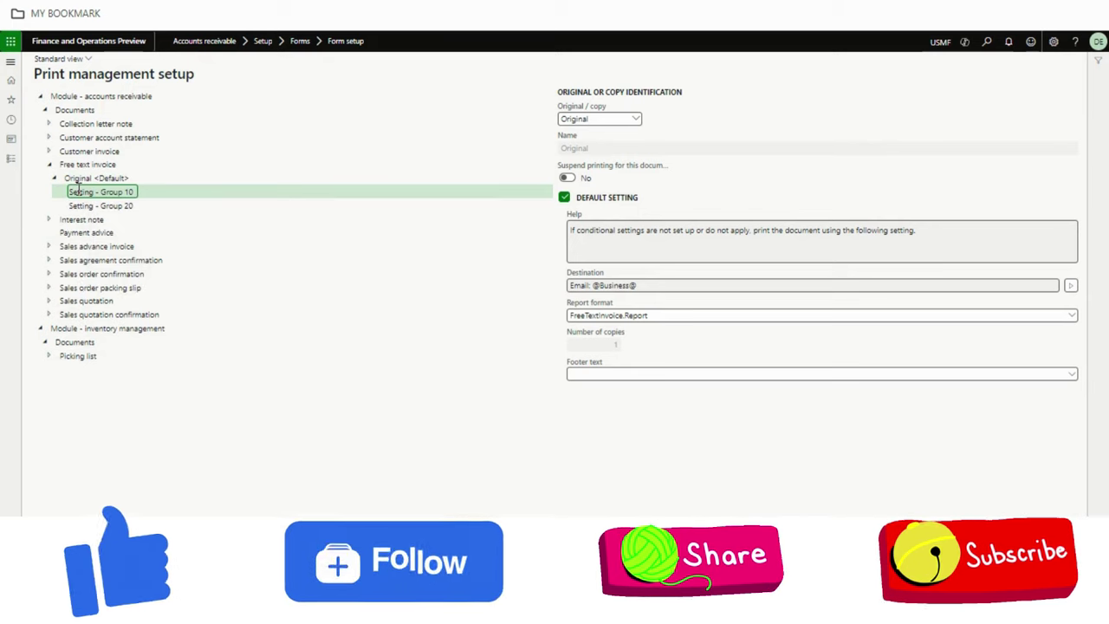
click(108, 204)
click(110, 193)
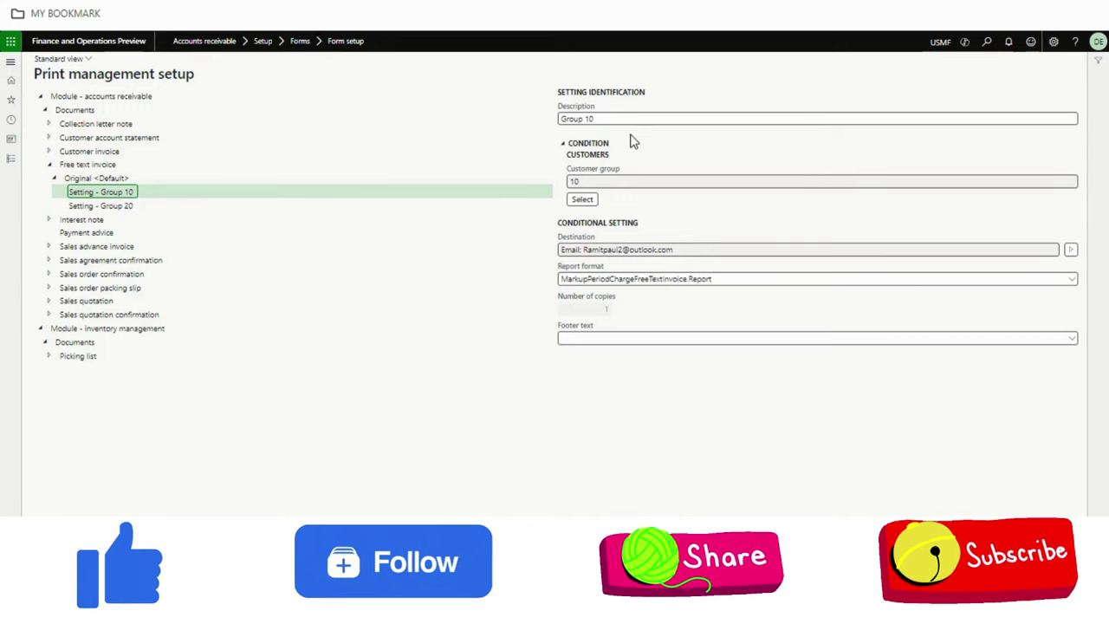
click(597, 118)
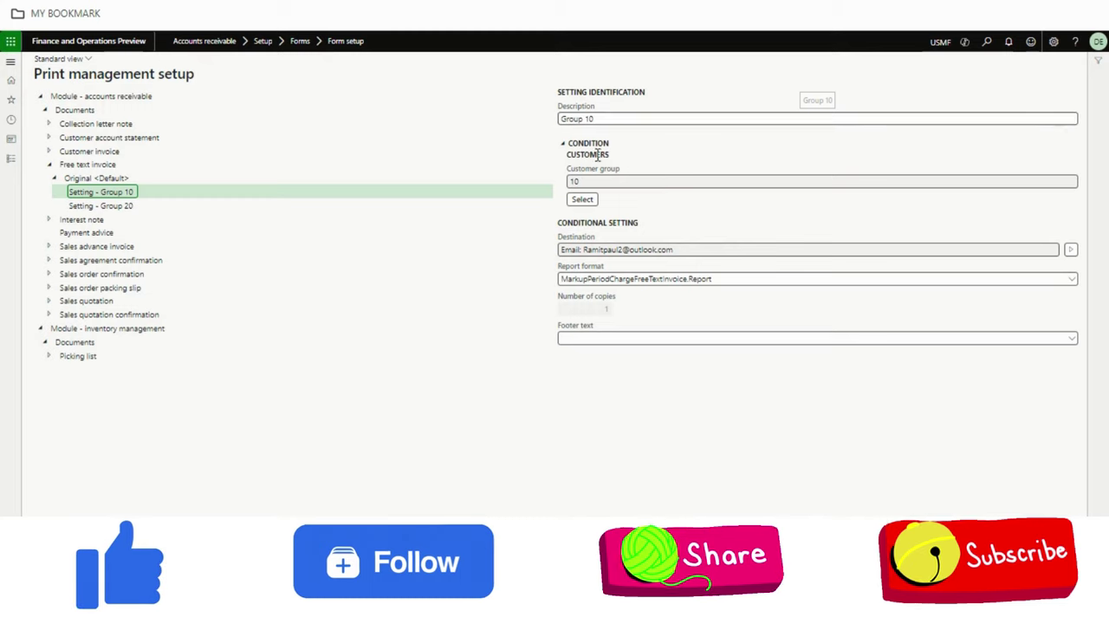
click(583, 200)
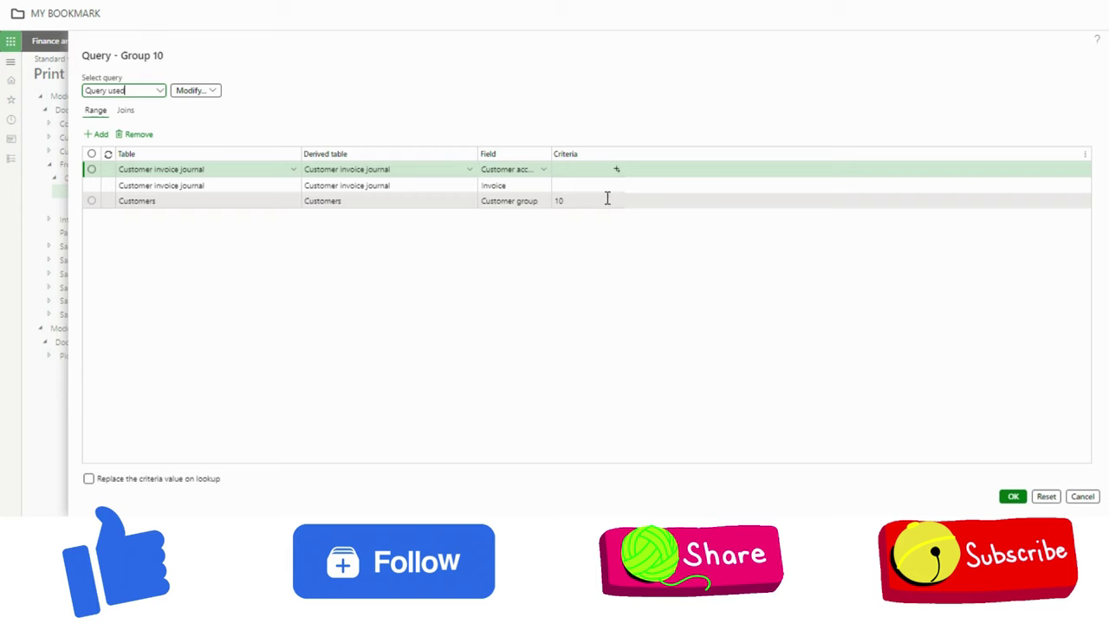
click(1013, 499)
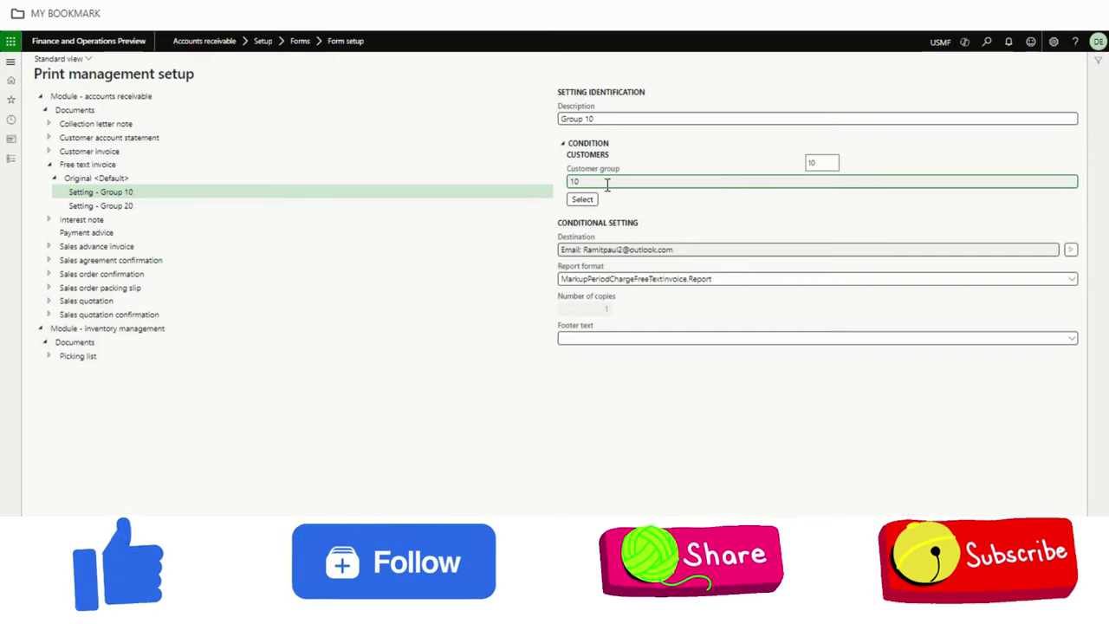
Review Setting - Group 20's customer group condition, destination email address and report format.
click(135, 205)
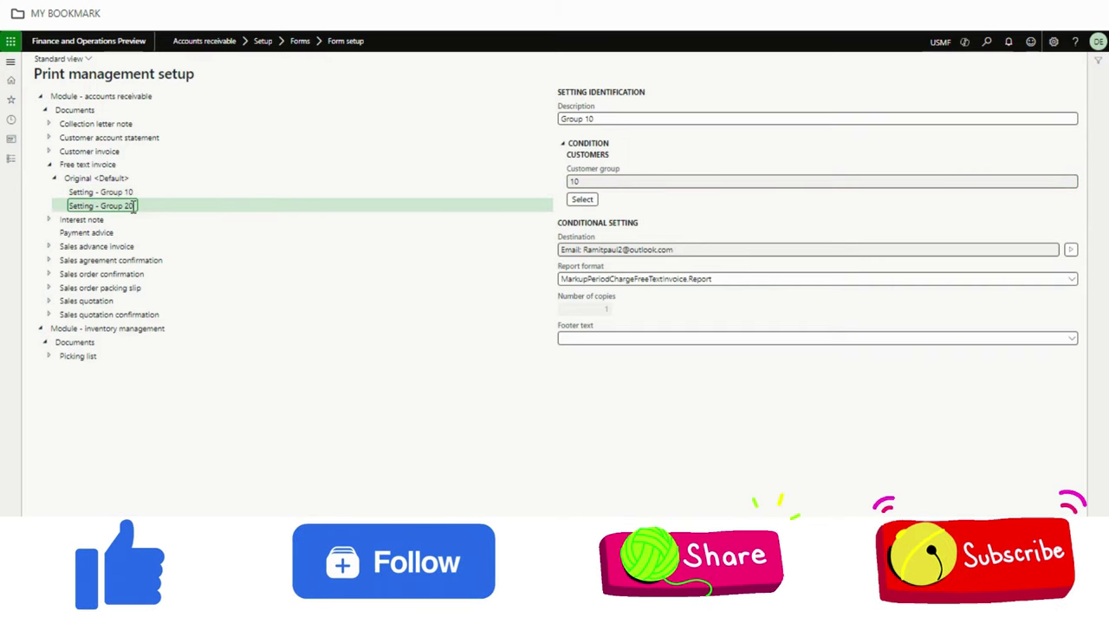
click(613, 184)
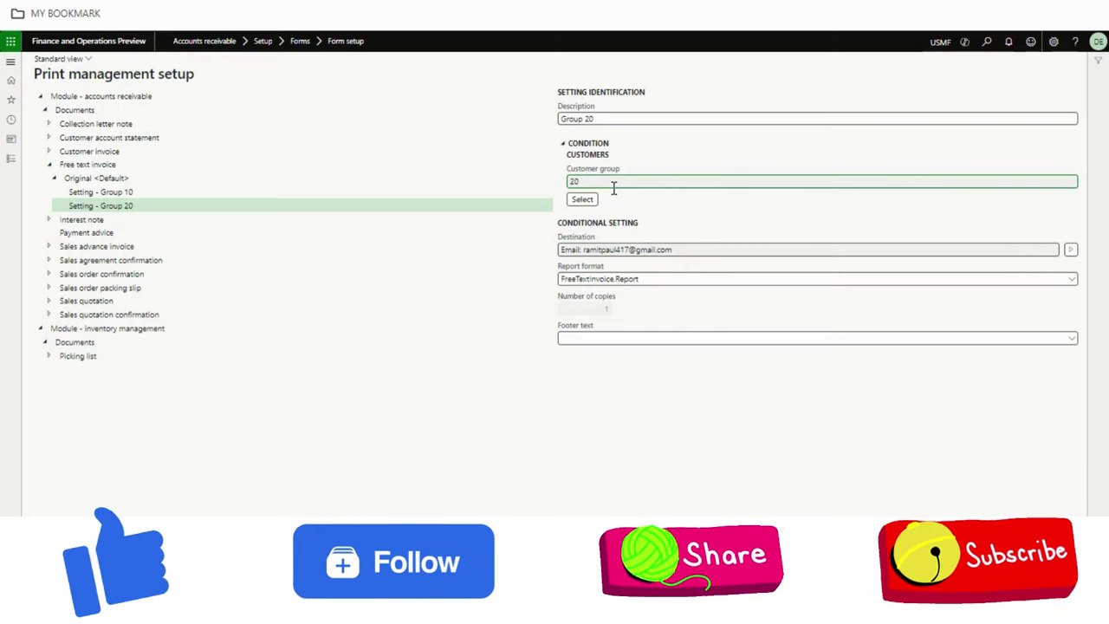
click(127, 206)
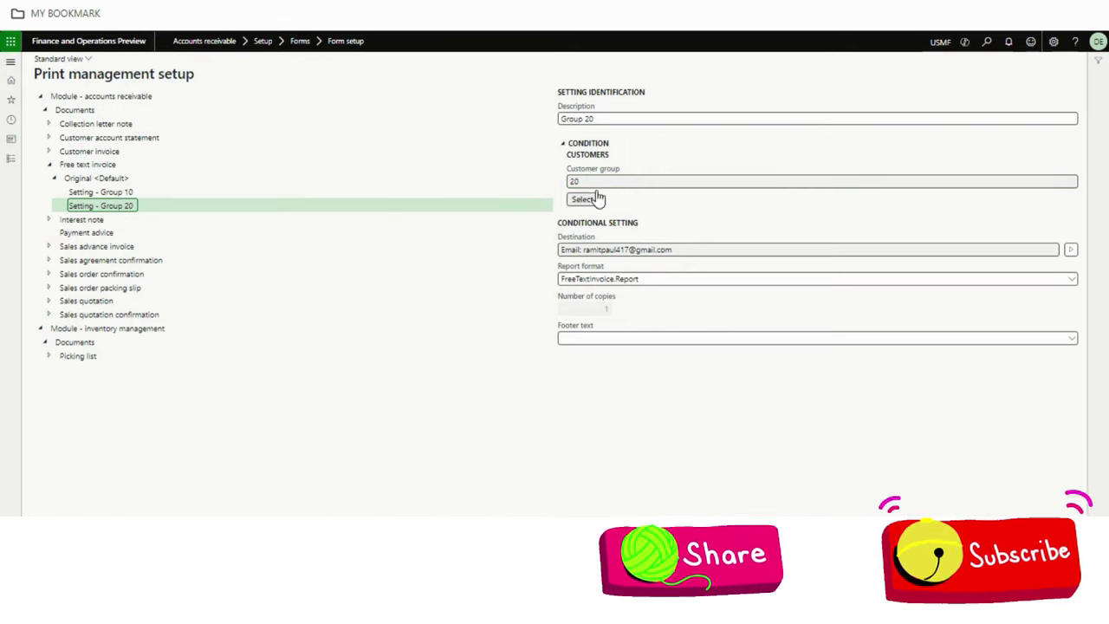
drag(672, 250, 593, 252)
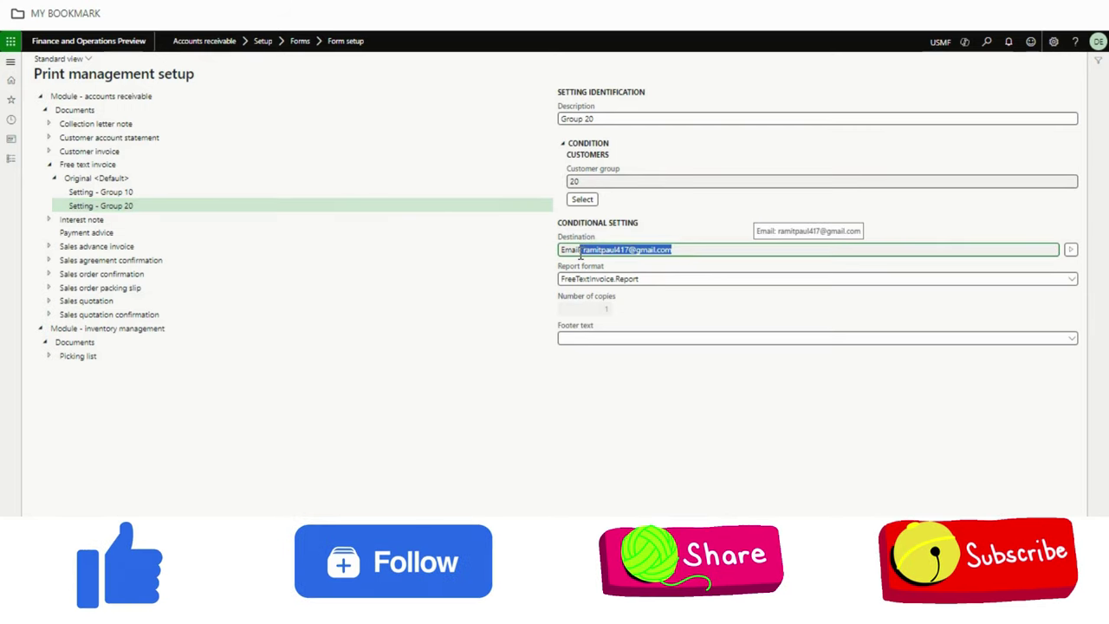
click(1064, 279)
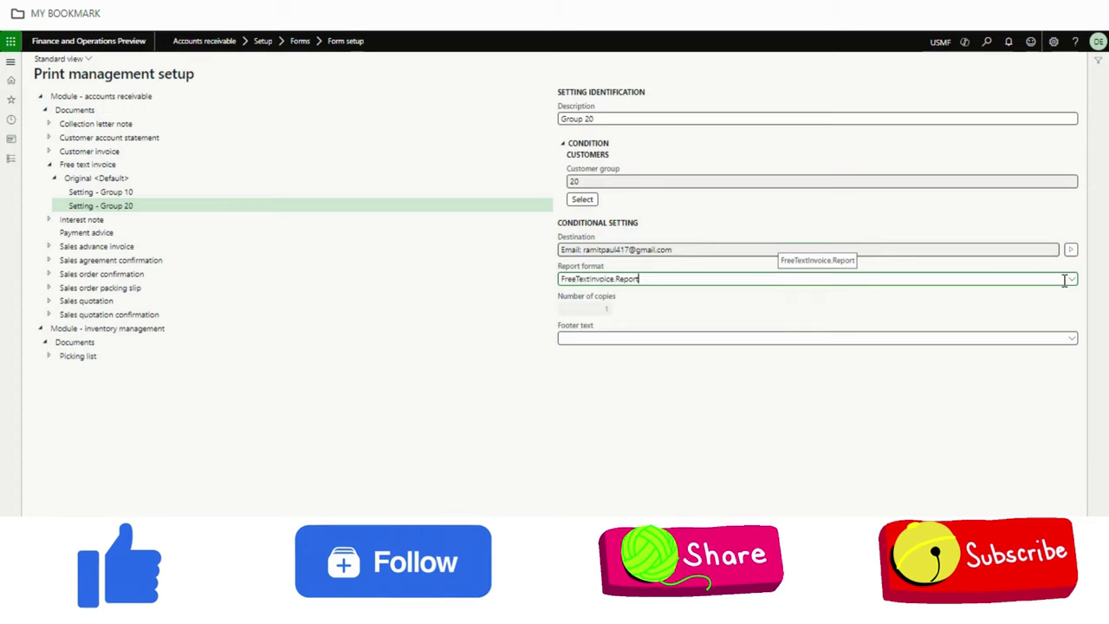
Check the Group 10 destination email domain, then display the Original <Default> setting.
click(129, 192)
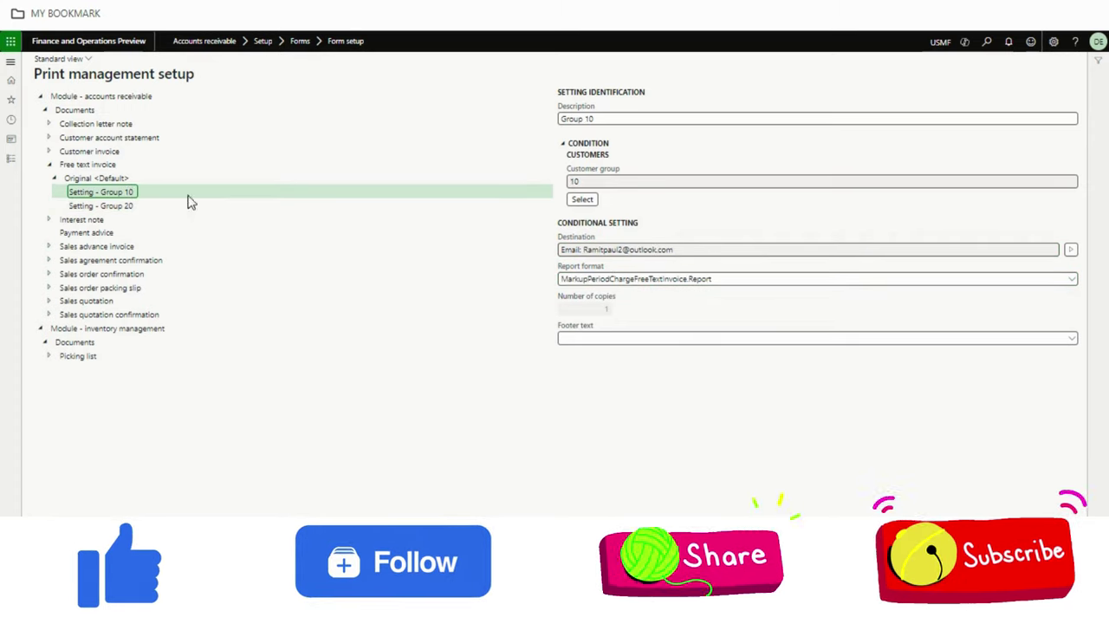
drag(674, 250, 615, 251)
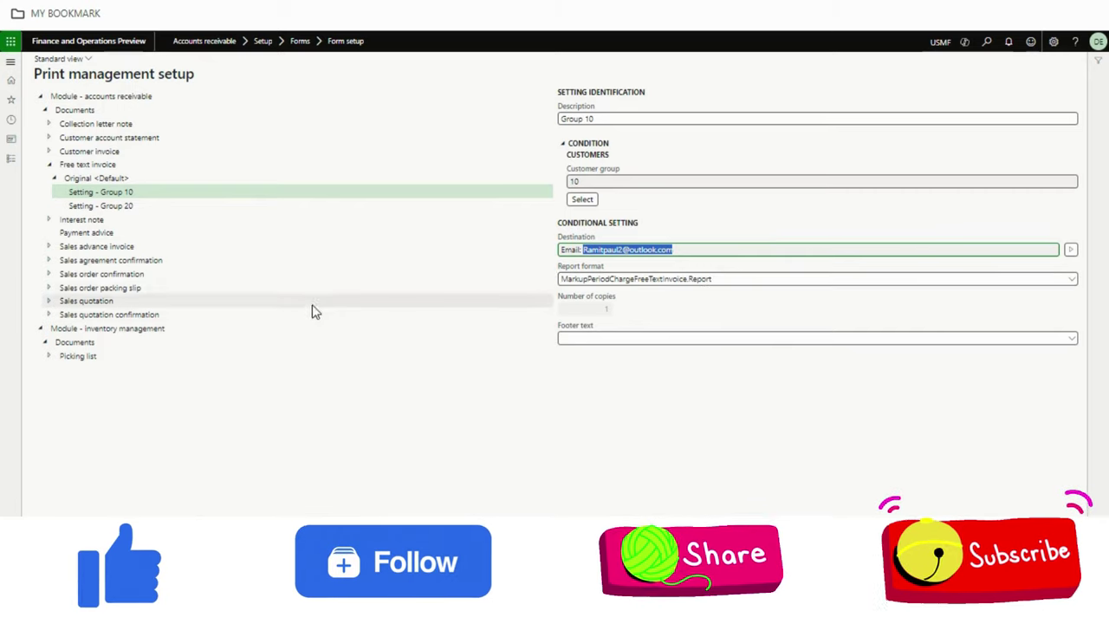
click(127, 178)
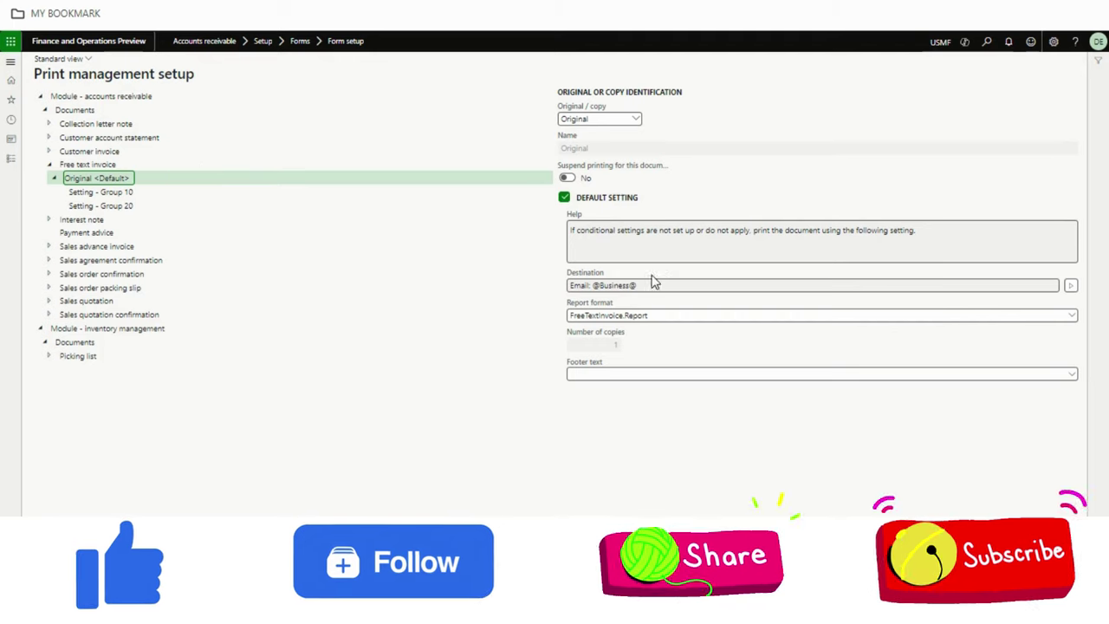
Recheck the Group 10, Group 20 and default email destinations, then bring up Accounts receivable.
click(120, 193)
click(121, 208)
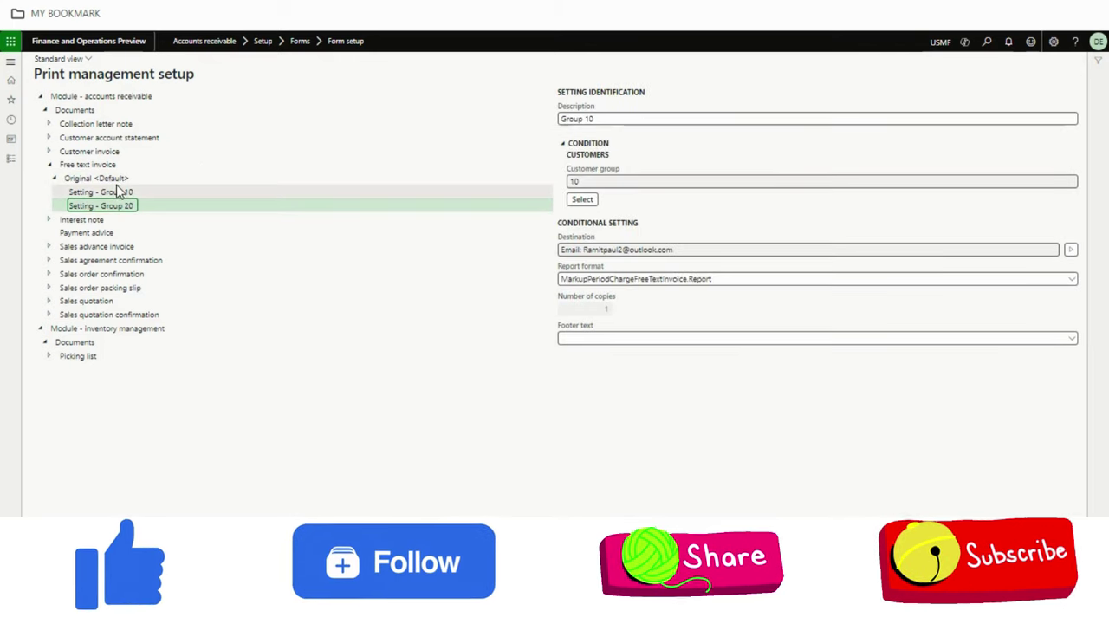
click(119, 191)
click(115, 177)
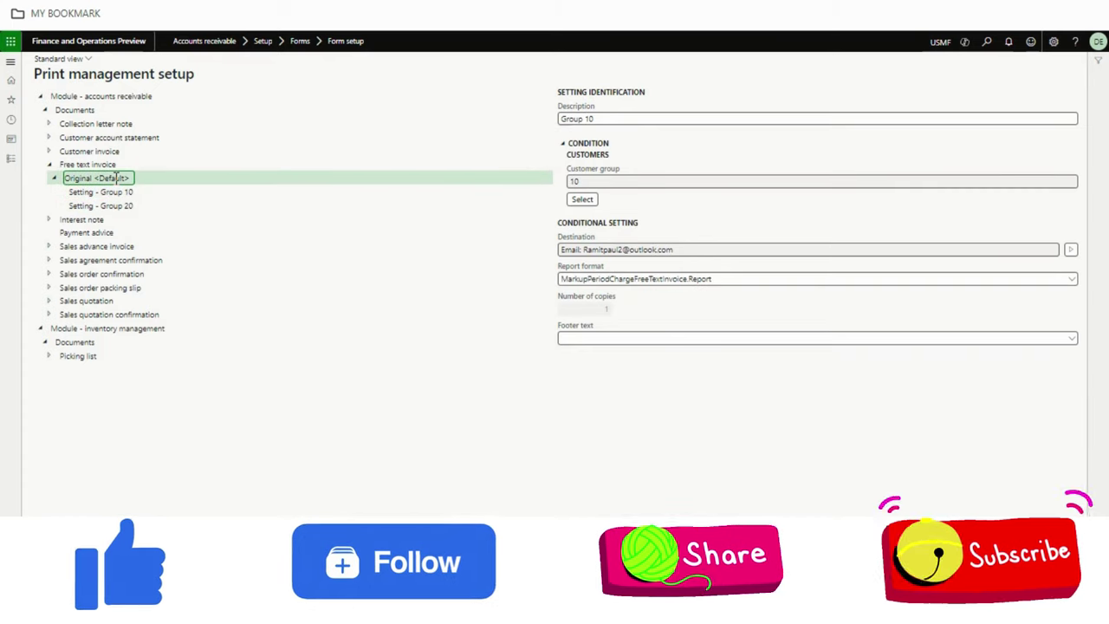
click(646, 286)
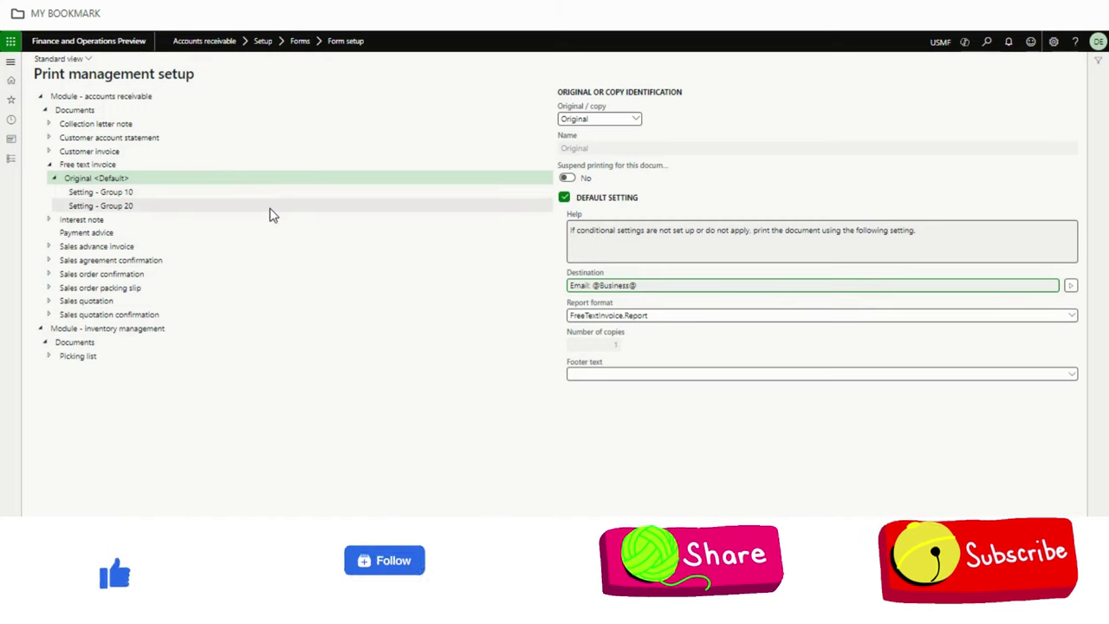
click(11, 160)
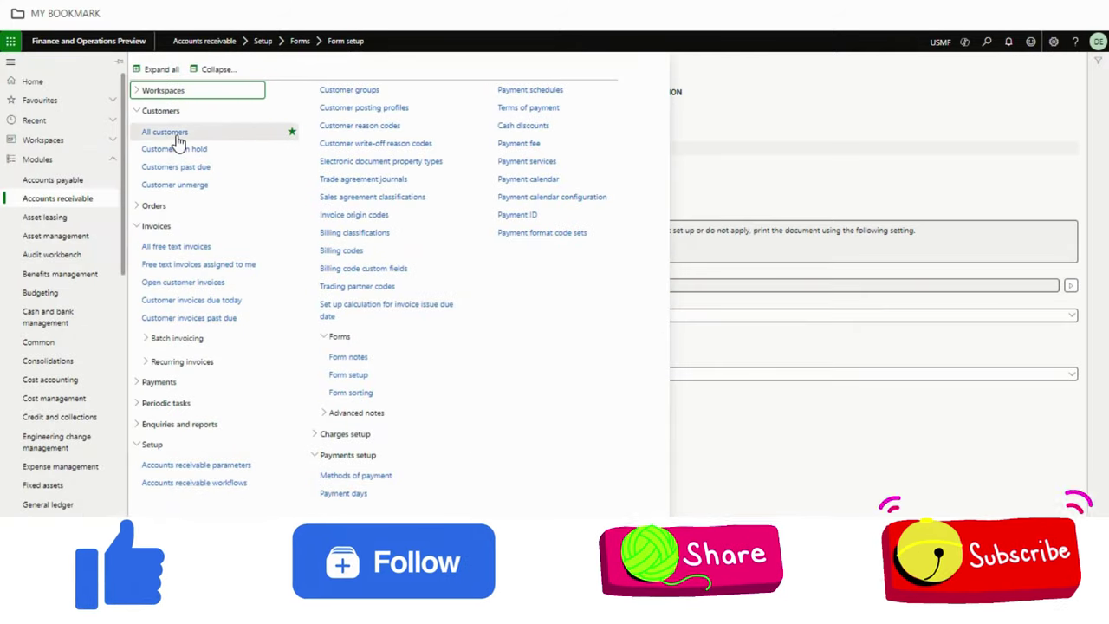
In All customers, check each customer's group: 10 Wholesales customers or 20 Major customers.
key(Escape)
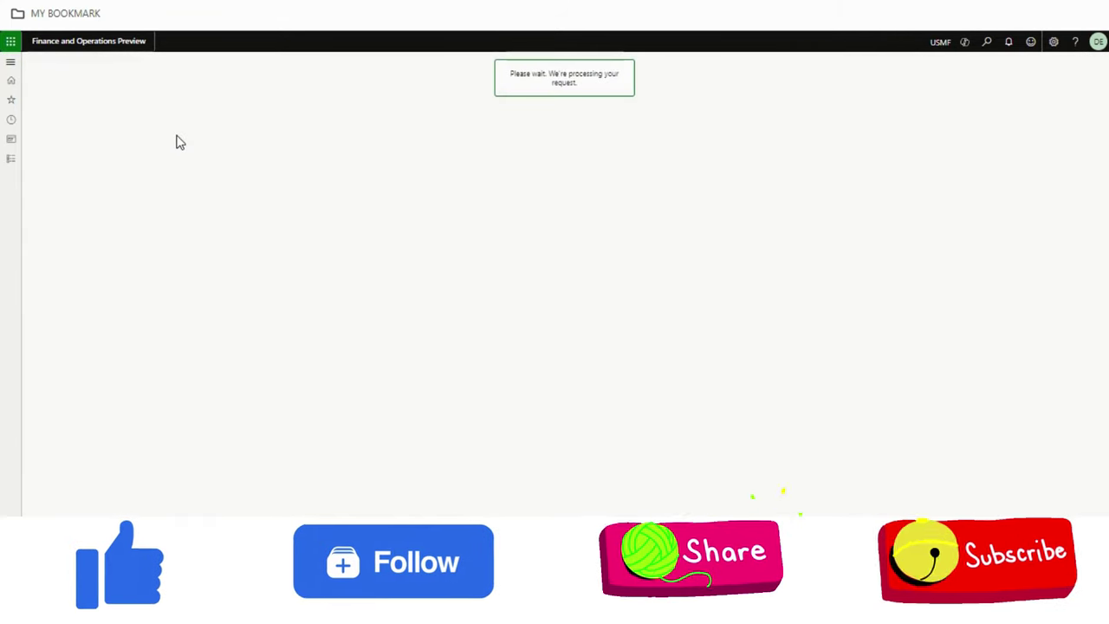
click(187, 236)
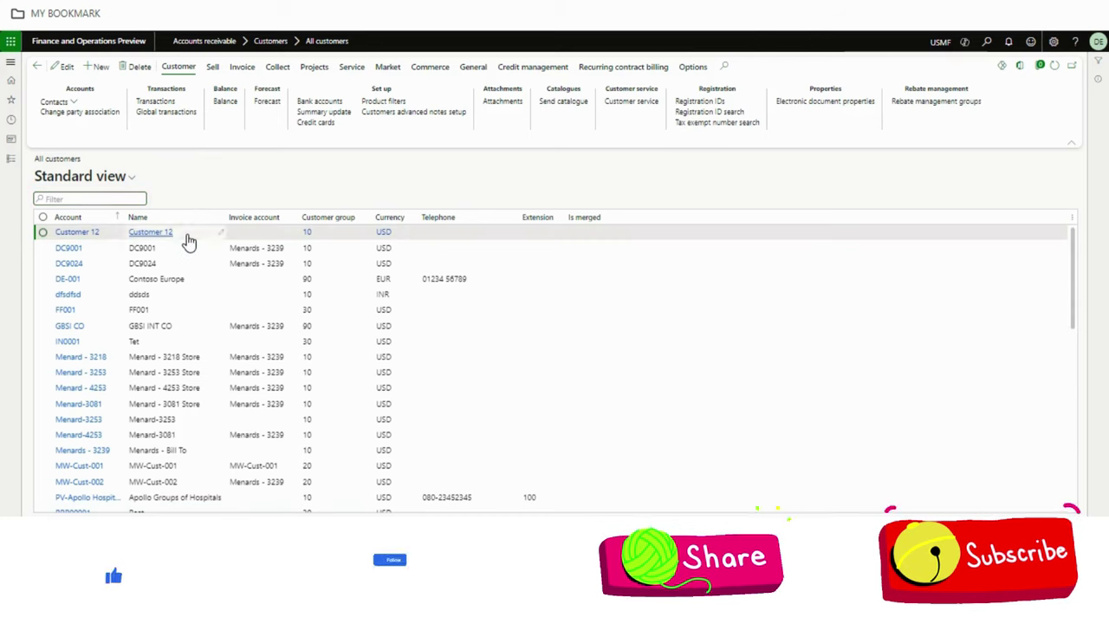
click(322, 238)
mouse_move(323, 237)
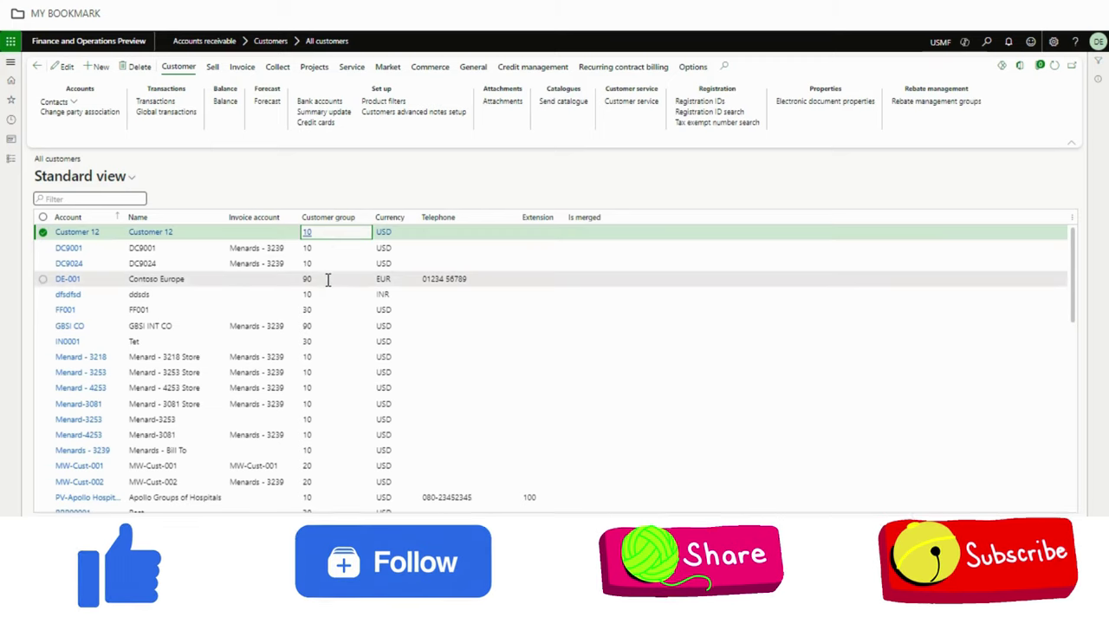
click(319, 468)
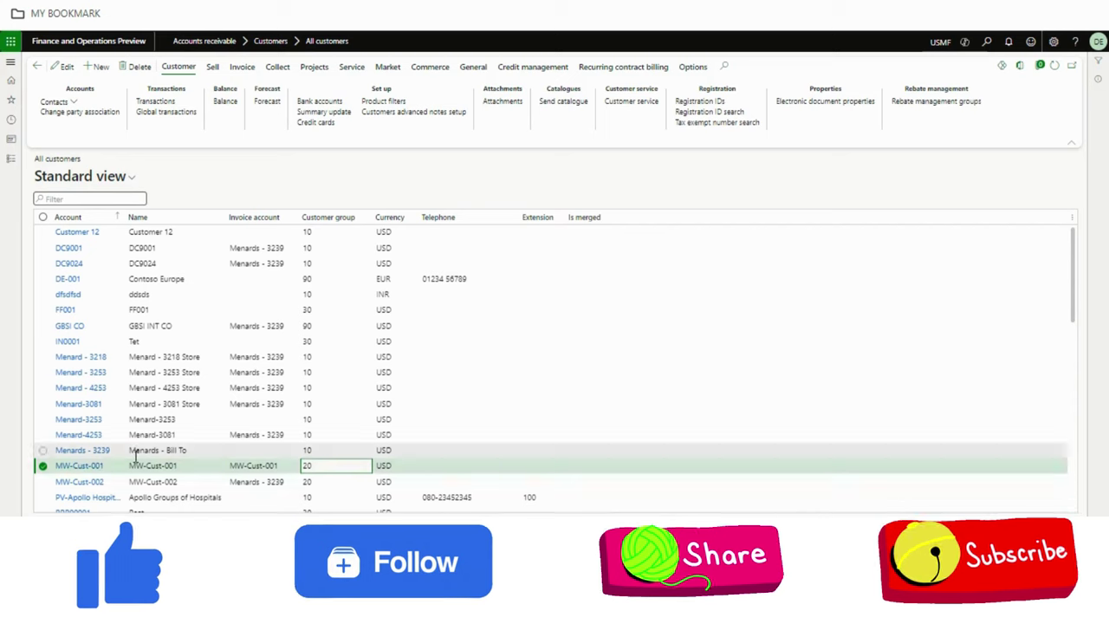
mouse_move(305, 469)
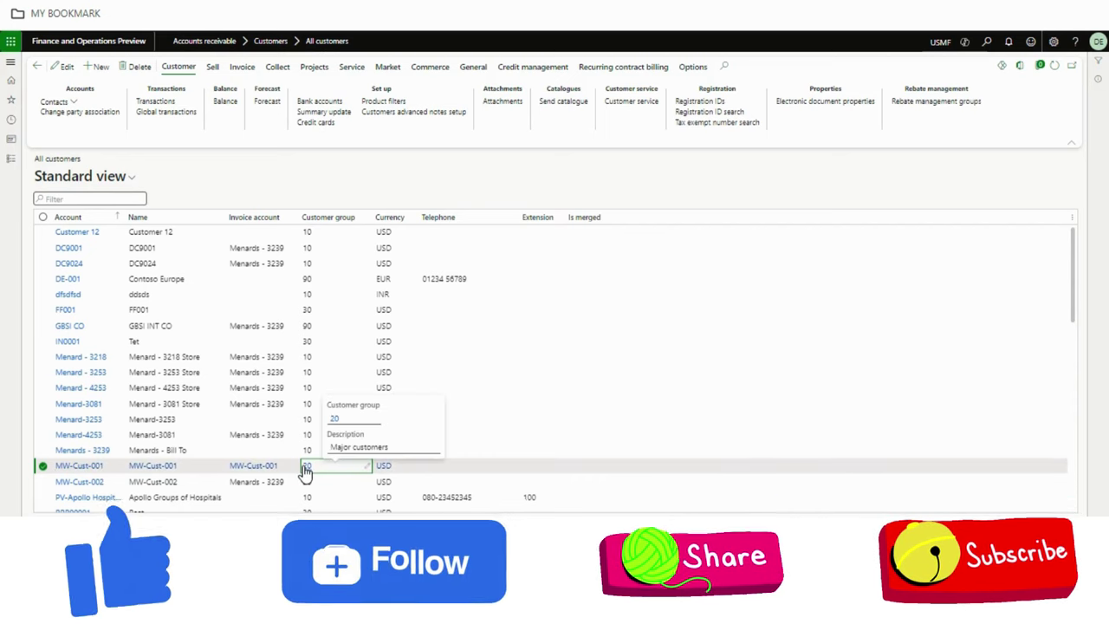
click(322, 234)
mouse_move(322, 244)
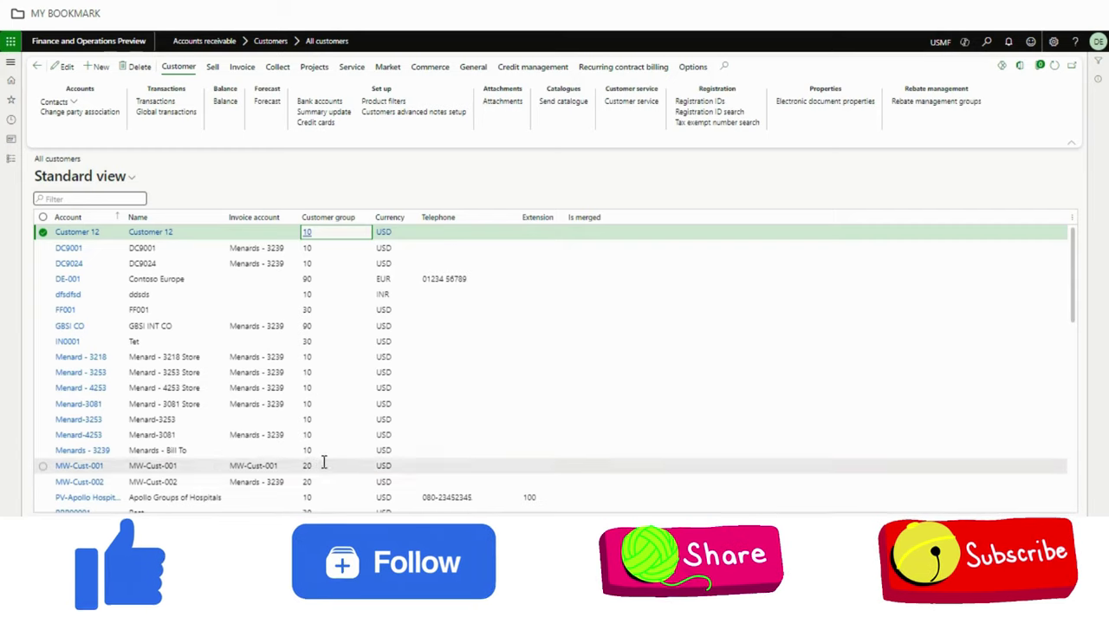
Review the Contoso Europe customer record, then go to the All free text invoices list.
click(337, 276)
click(66, 281)
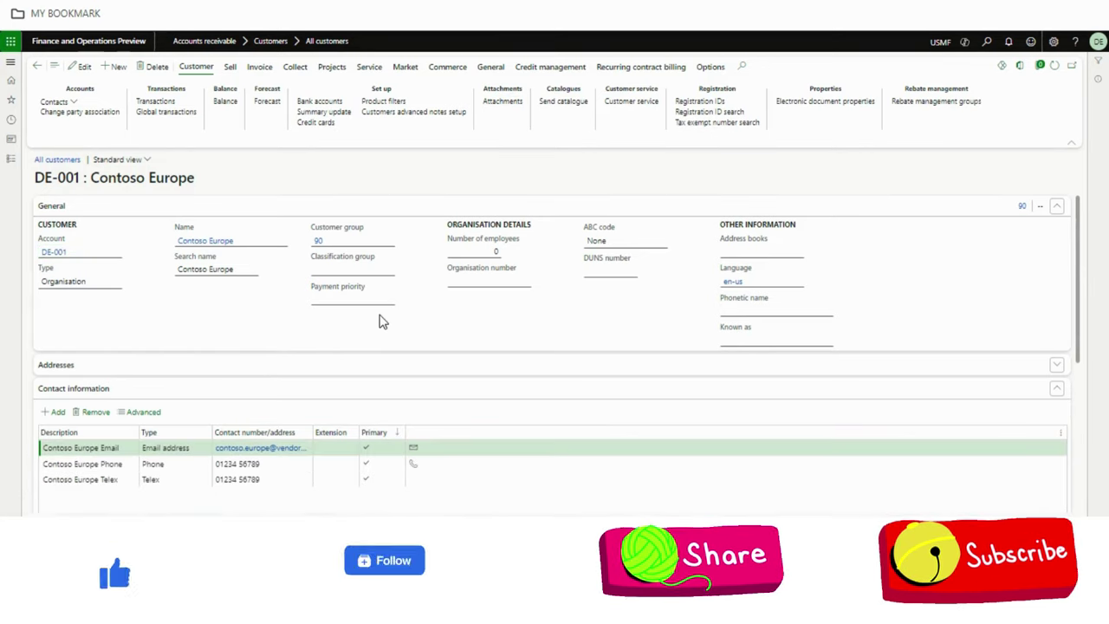
click(36, 66)
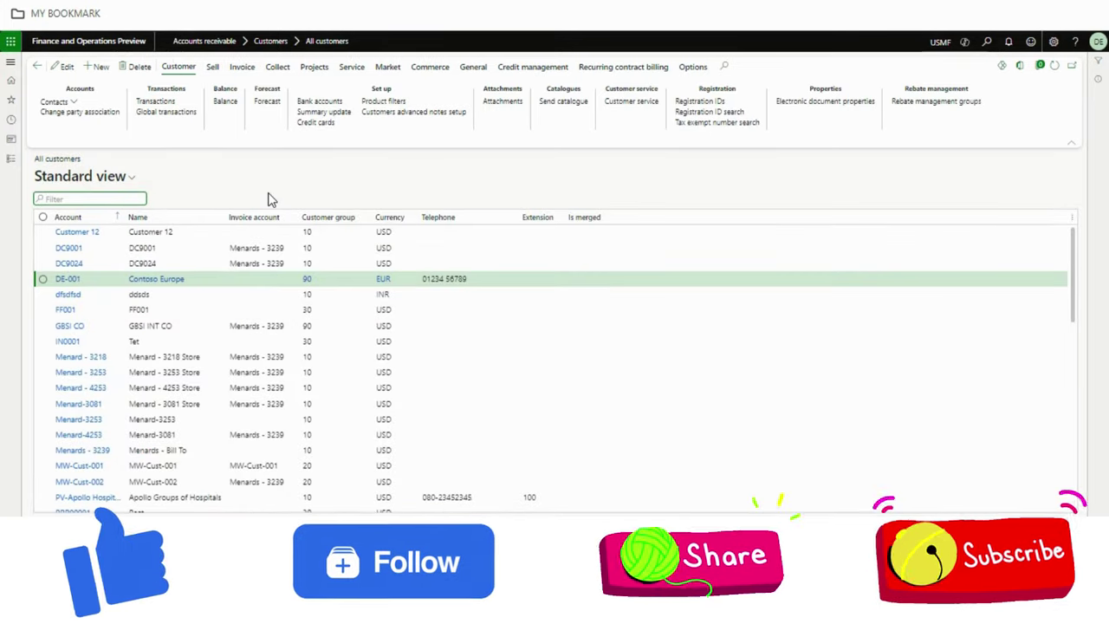
click(12, 159)
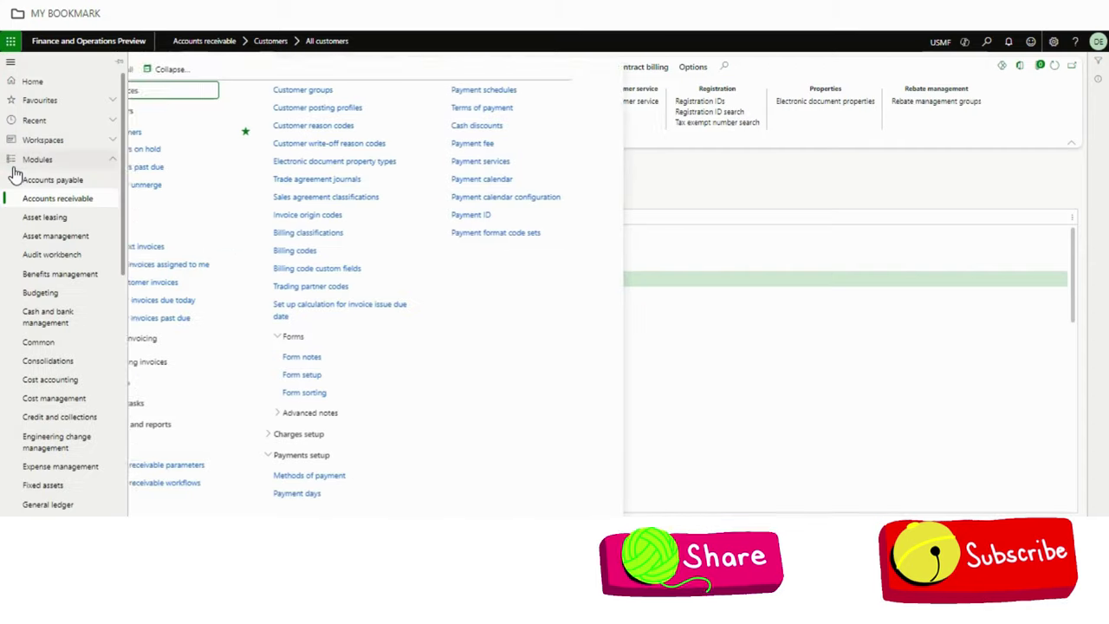
click(180, 249)
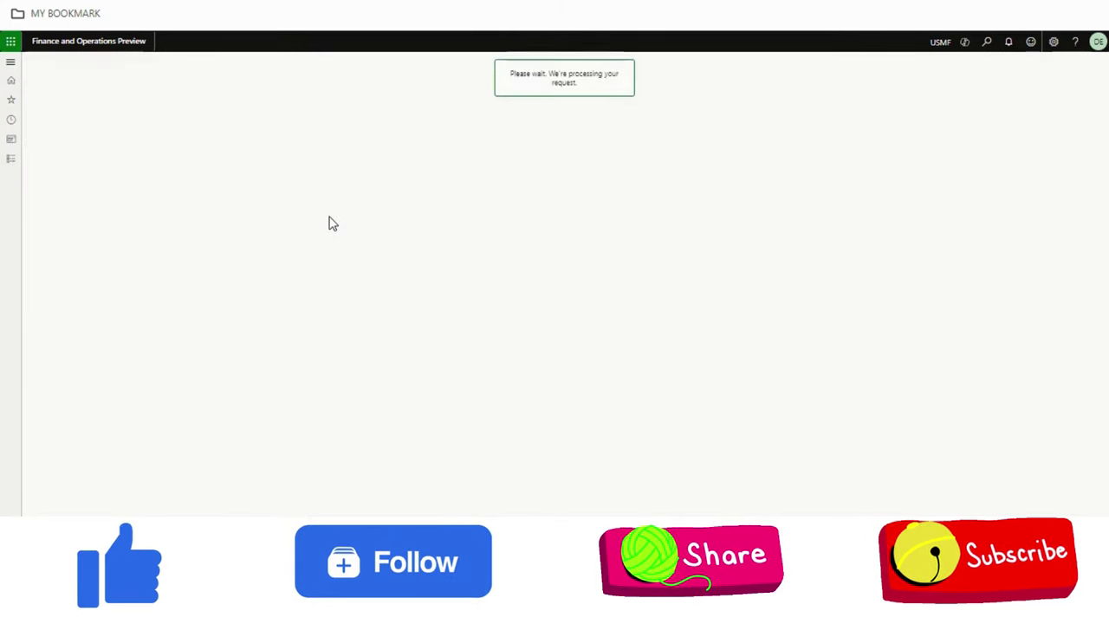
Create a new free text invoice for Customer 12.
click(102, 69)
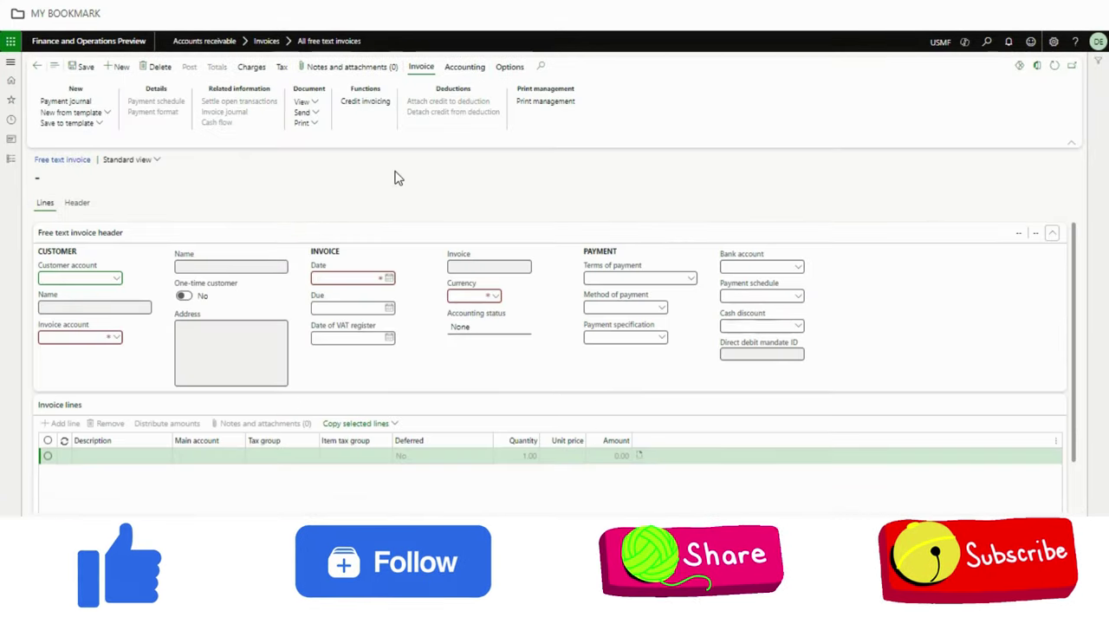
click(118, 281)
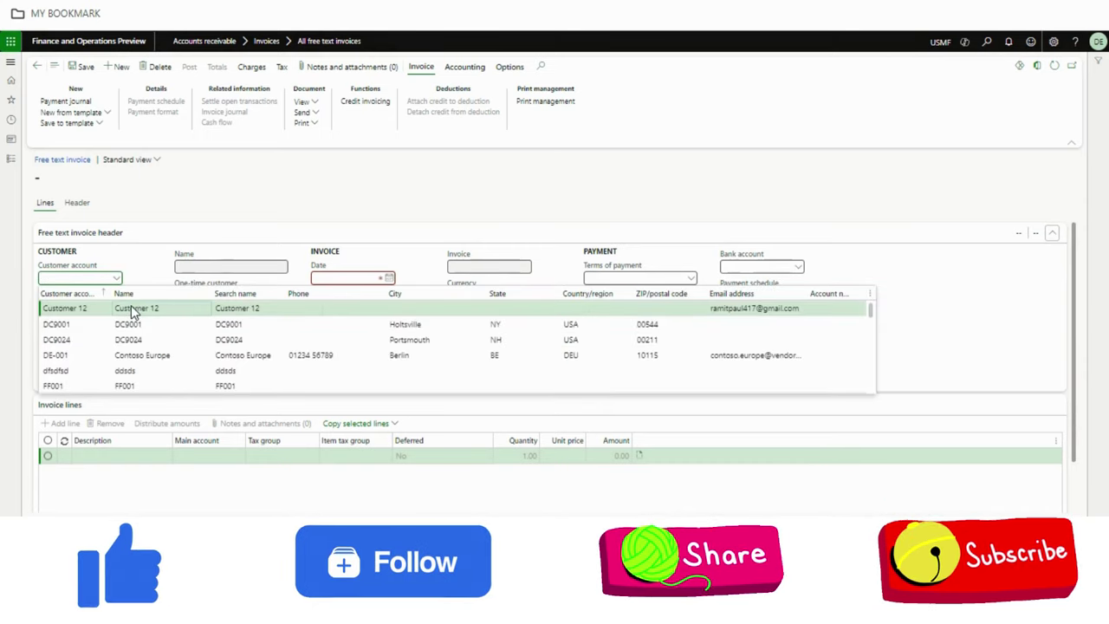
click(130, 308)
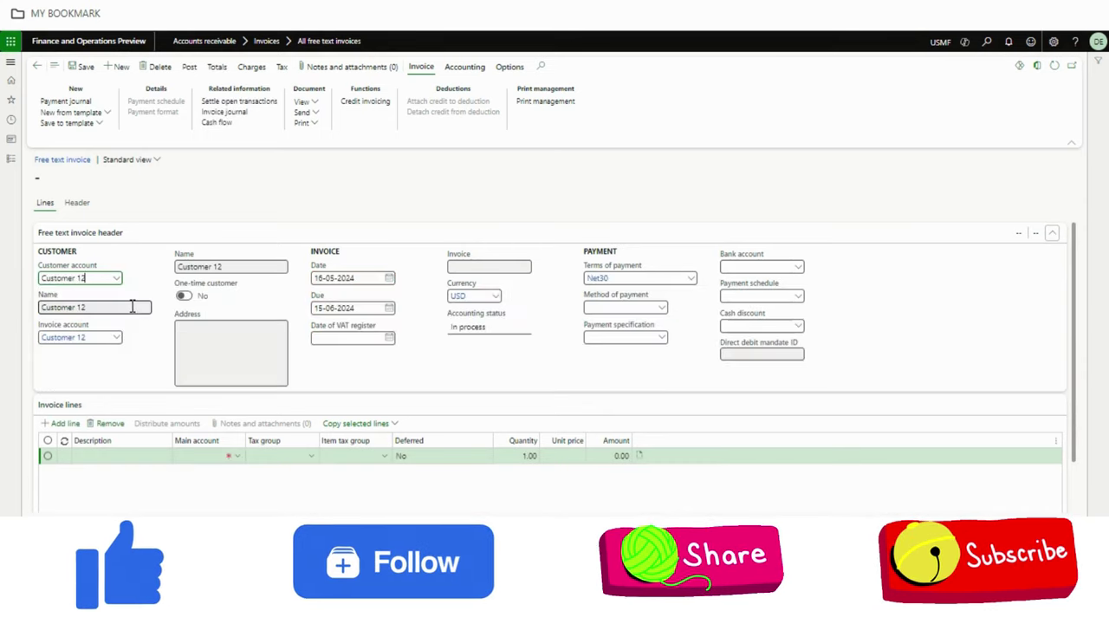
Add an invoice line on main account 110125 with unit price 899.
click(243, 463)
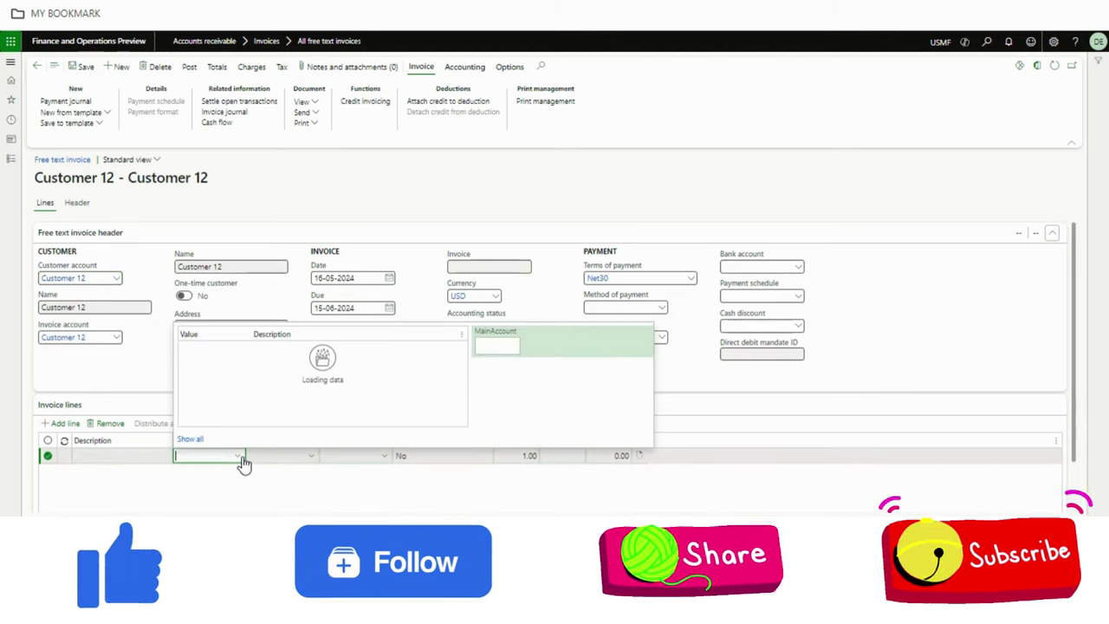
click(329, 412)
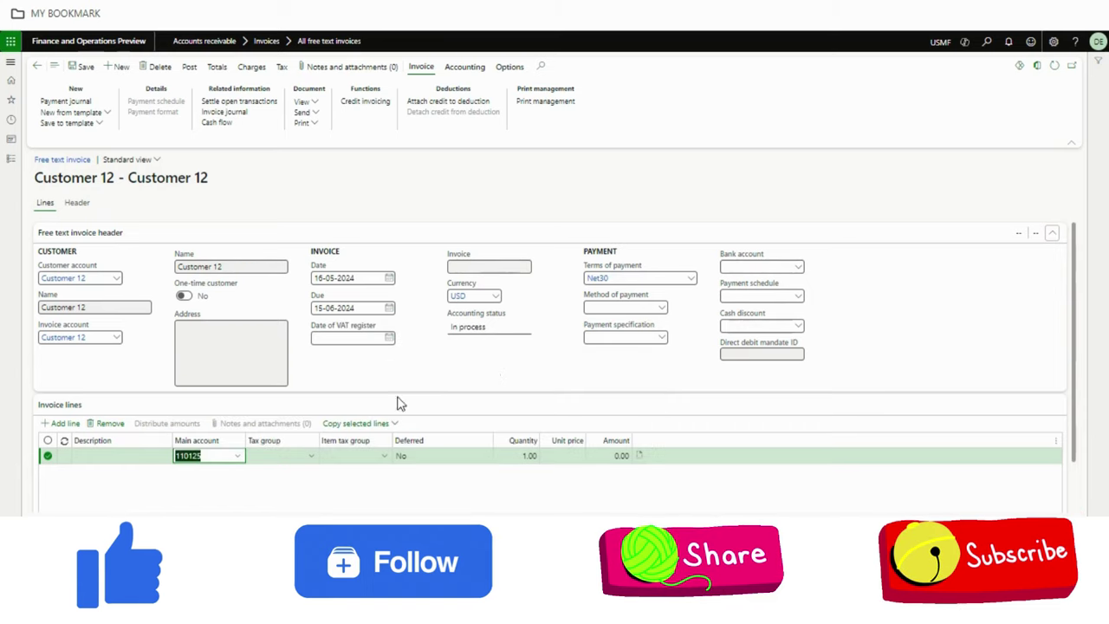
click(564, 456)
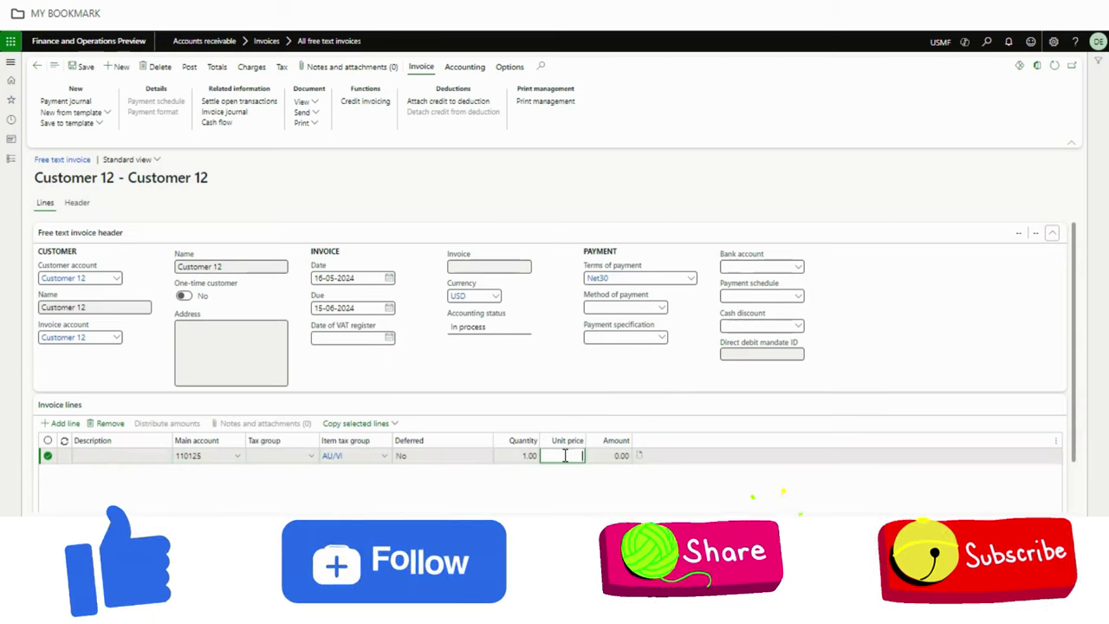
text(899)
key(Return)
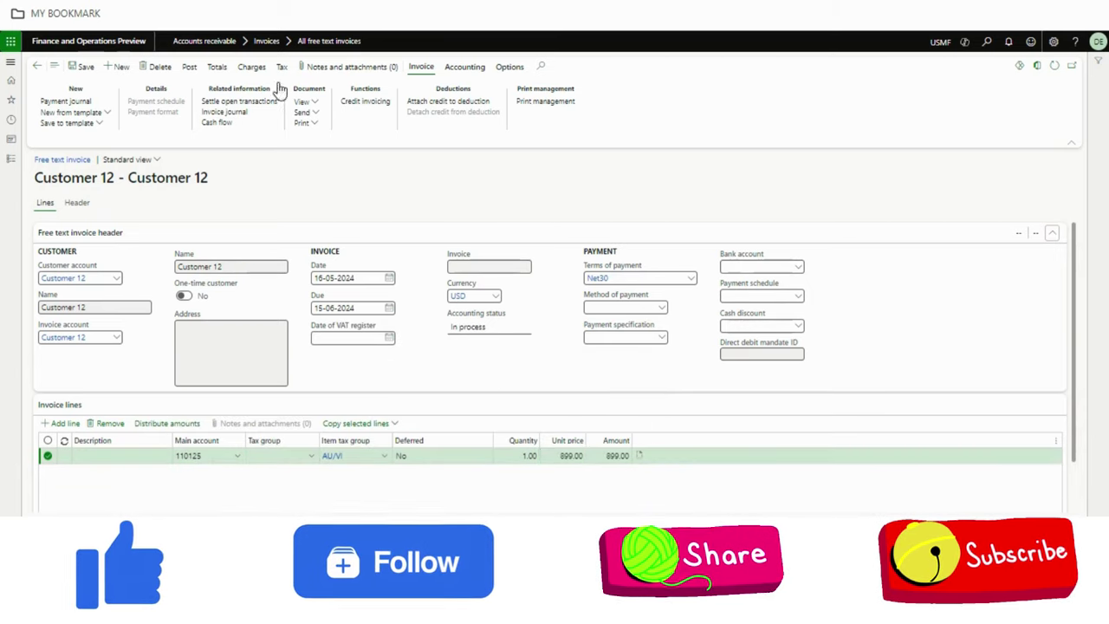
Post the Customer 12 invoice using the print management destination, then check Outlook.
click(190, 68)
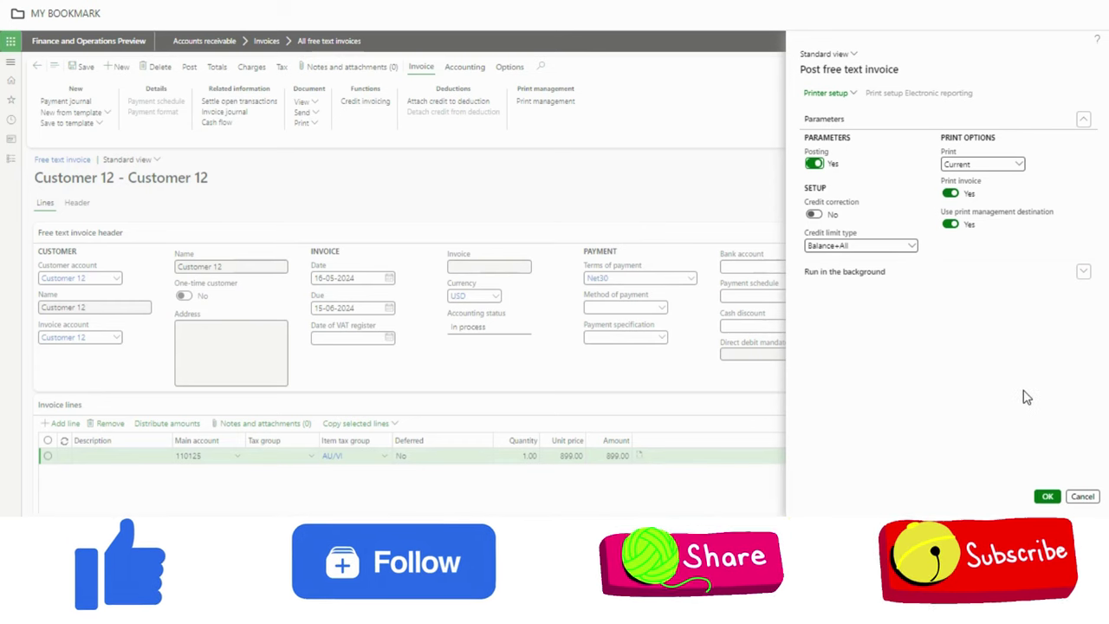
click(1047, 497)
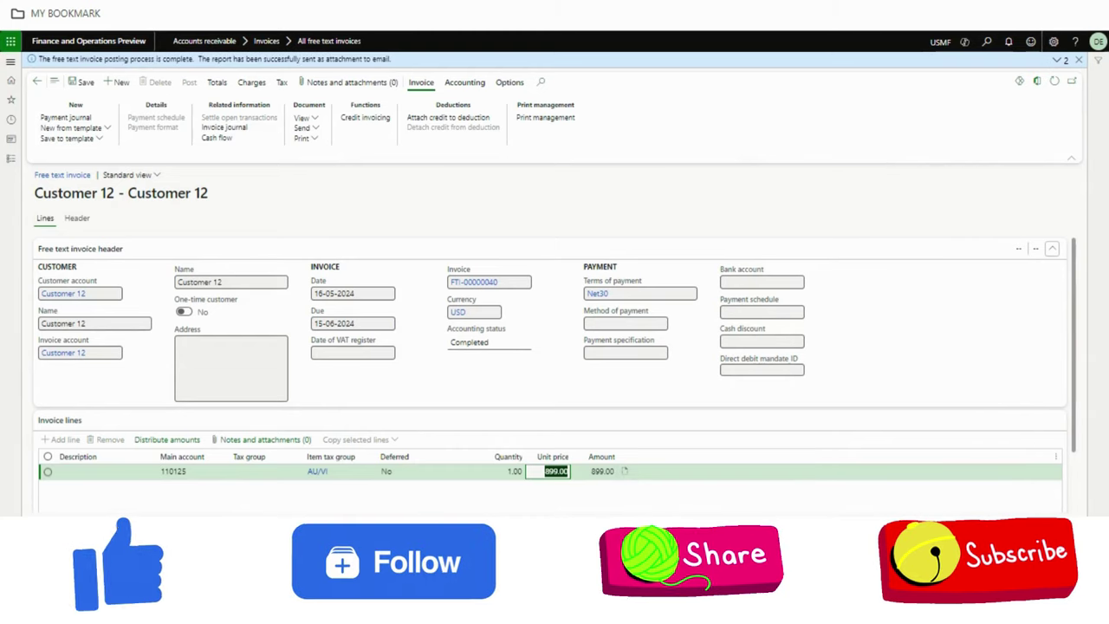
click(918, 2)
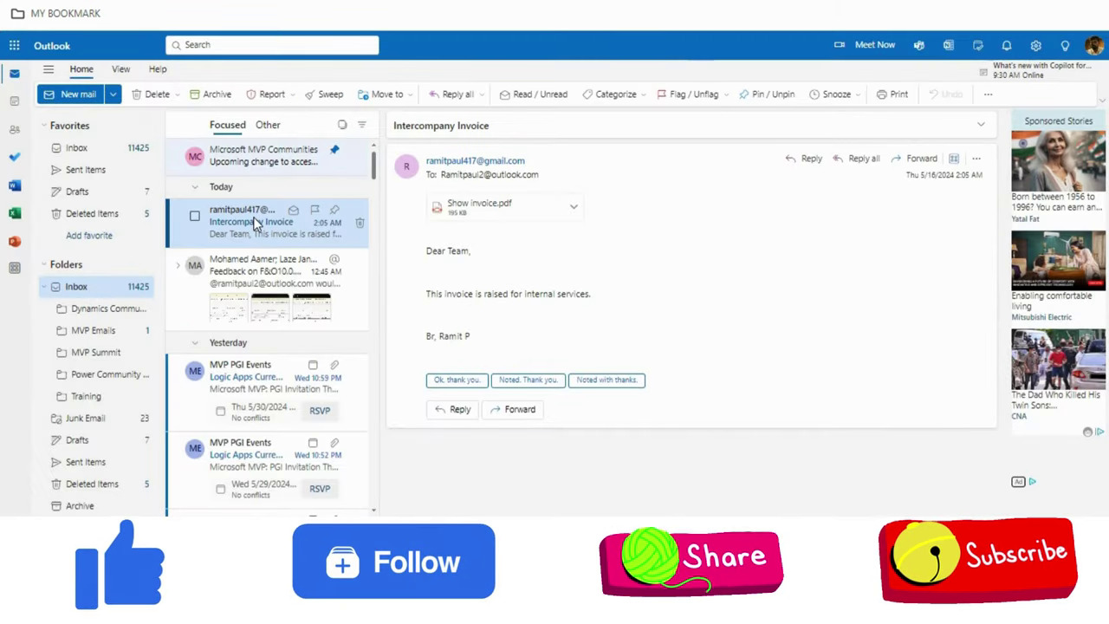
Open the newly arrived Intercompany Invoice email in the Outlook inbox.
click(257, 264)
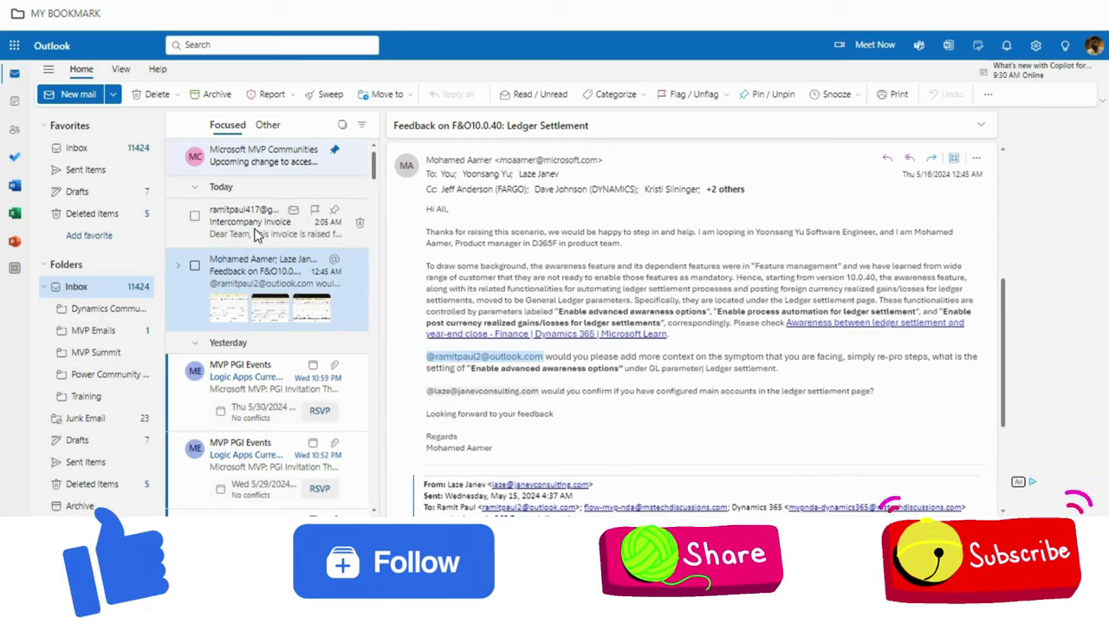
click(255, 231)
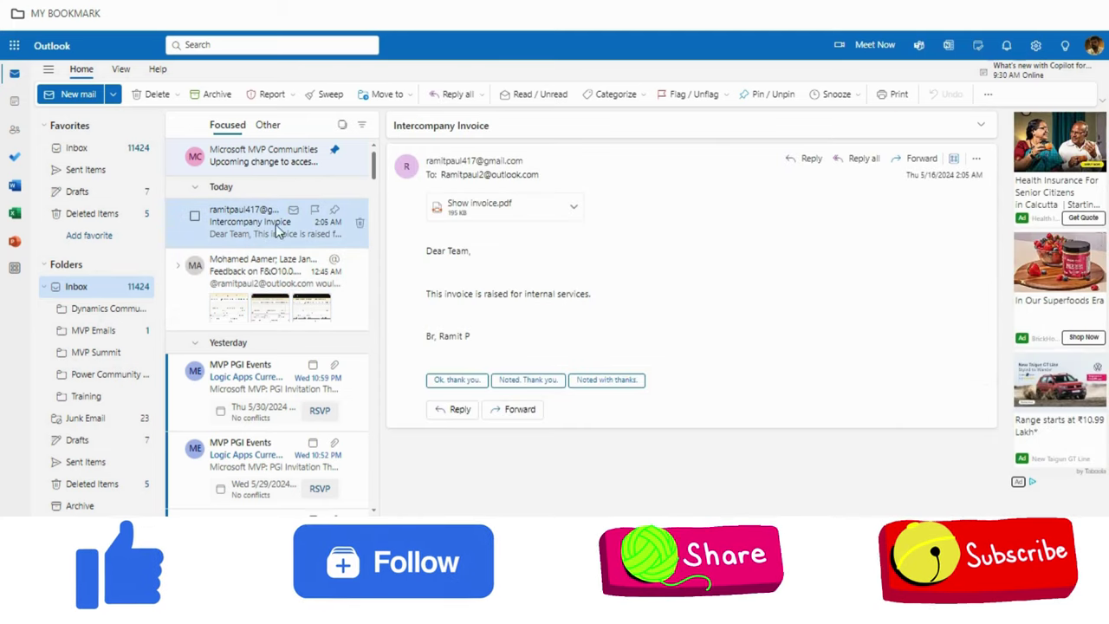
click(256, 221)
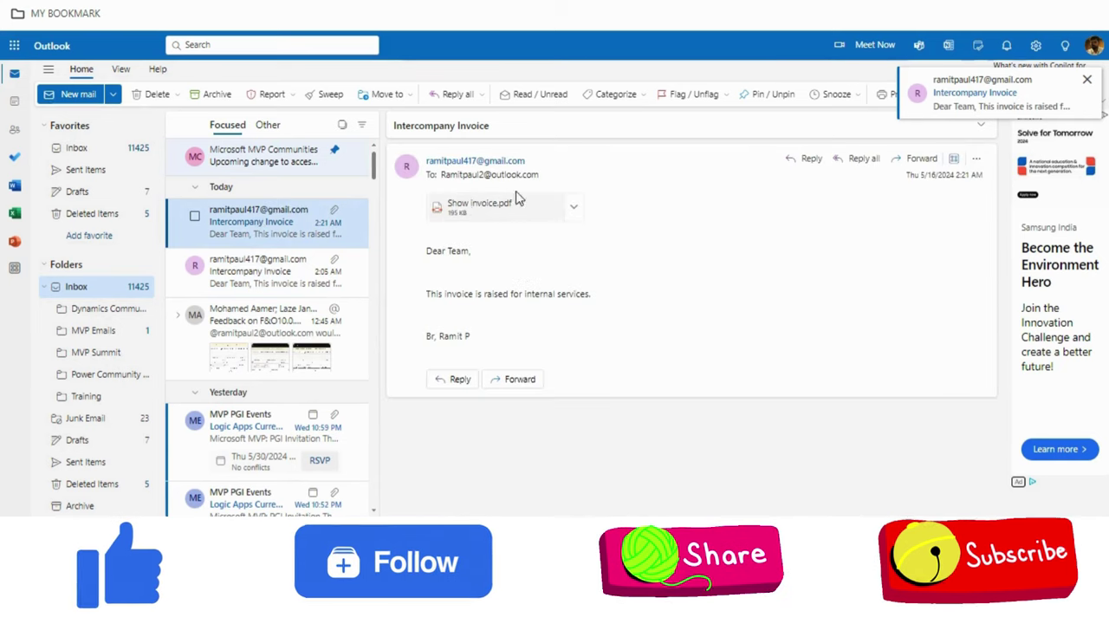
Select and review the Intercompany Invoice email's message text.
drag(428, 250, 606, 334)
click(438, 268)
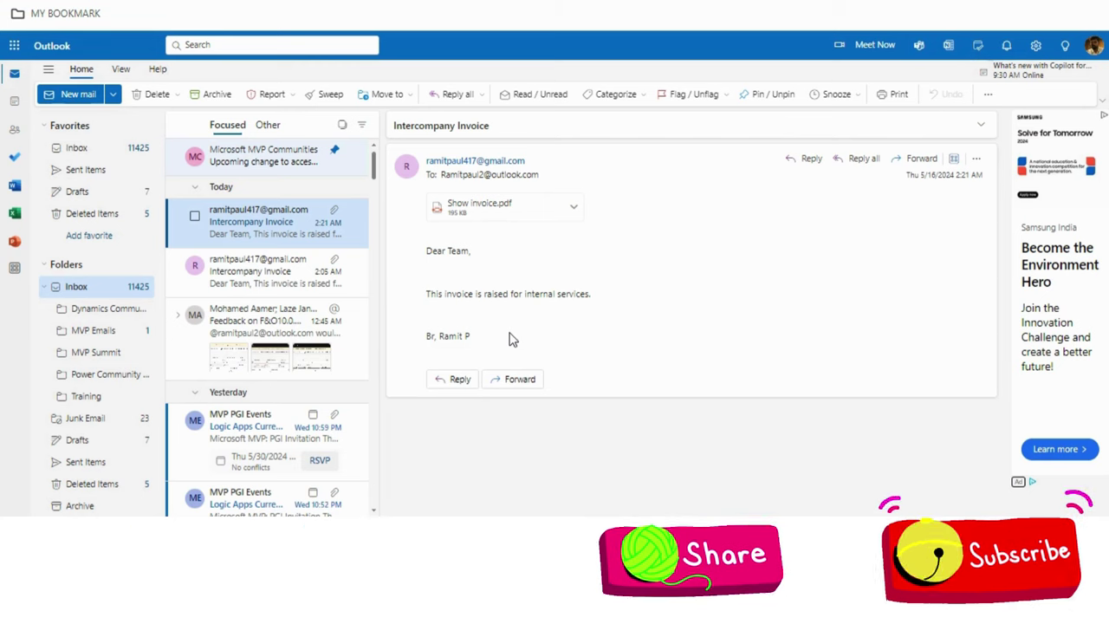
double_click(433, 251)
drag(547, 326, 546, 334)
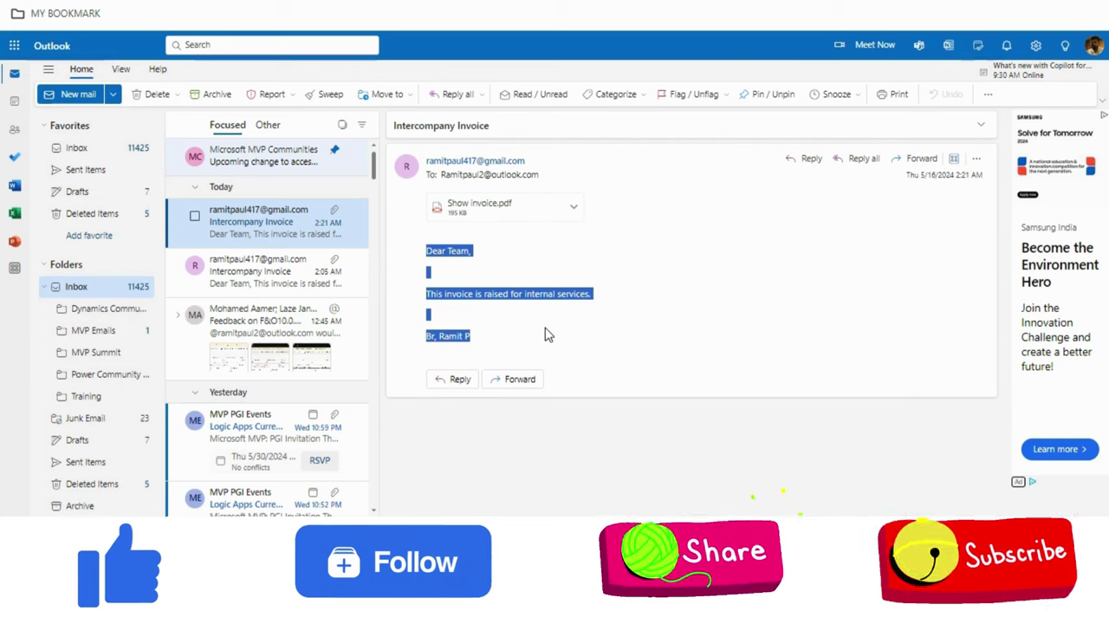
click(546, 334)
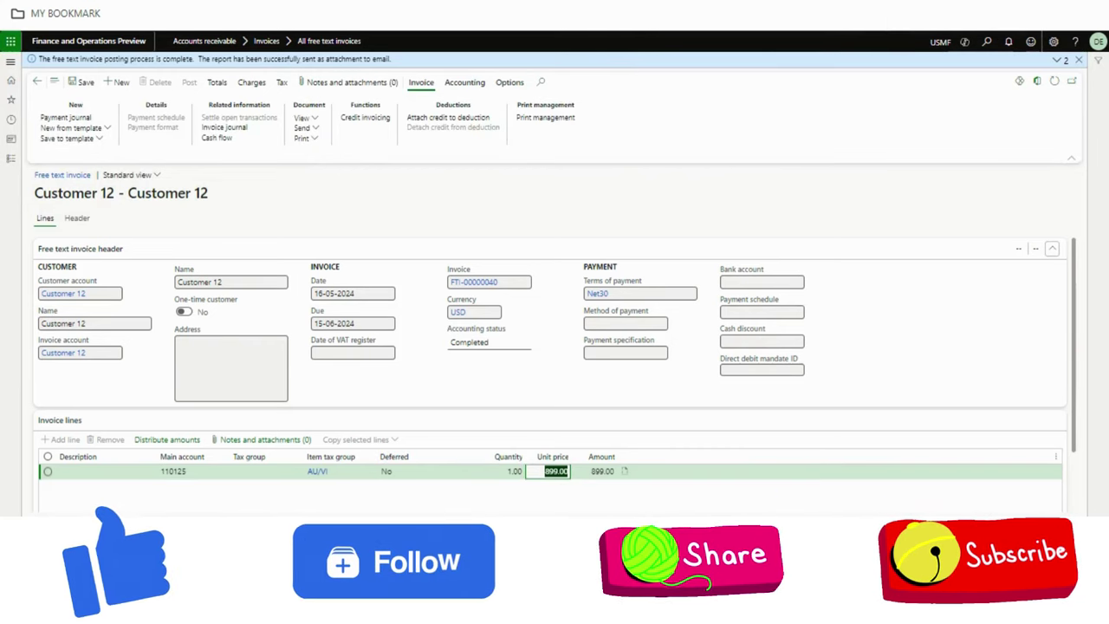
Back in Dynamics 365, create a new free text invoice for customer DE-001 Contoso Europe.
click(938, 1)
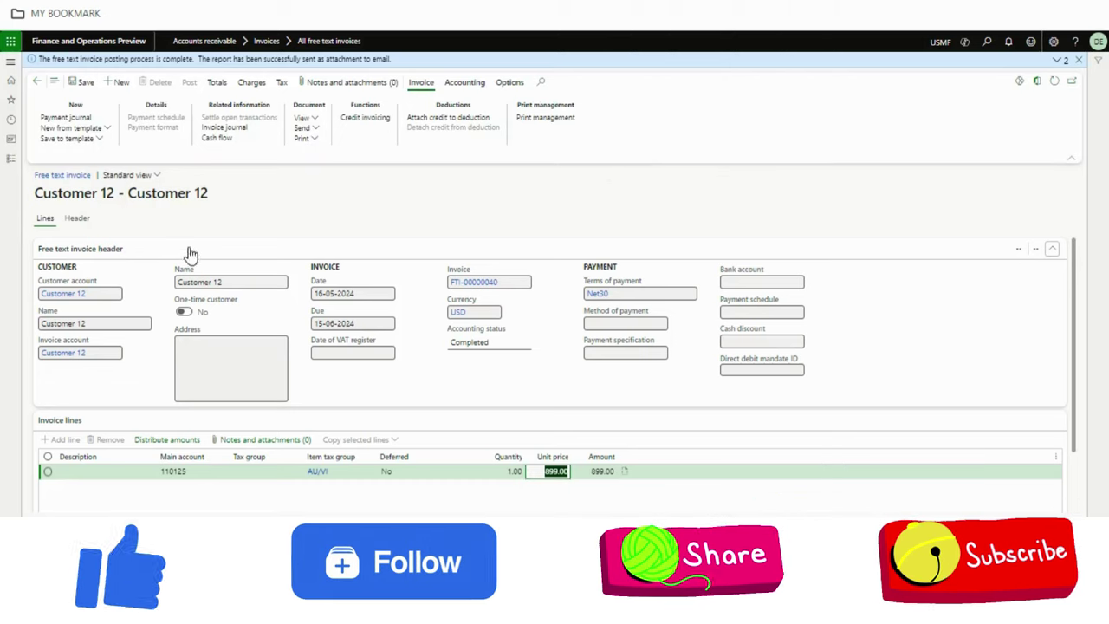
click(123, 84)
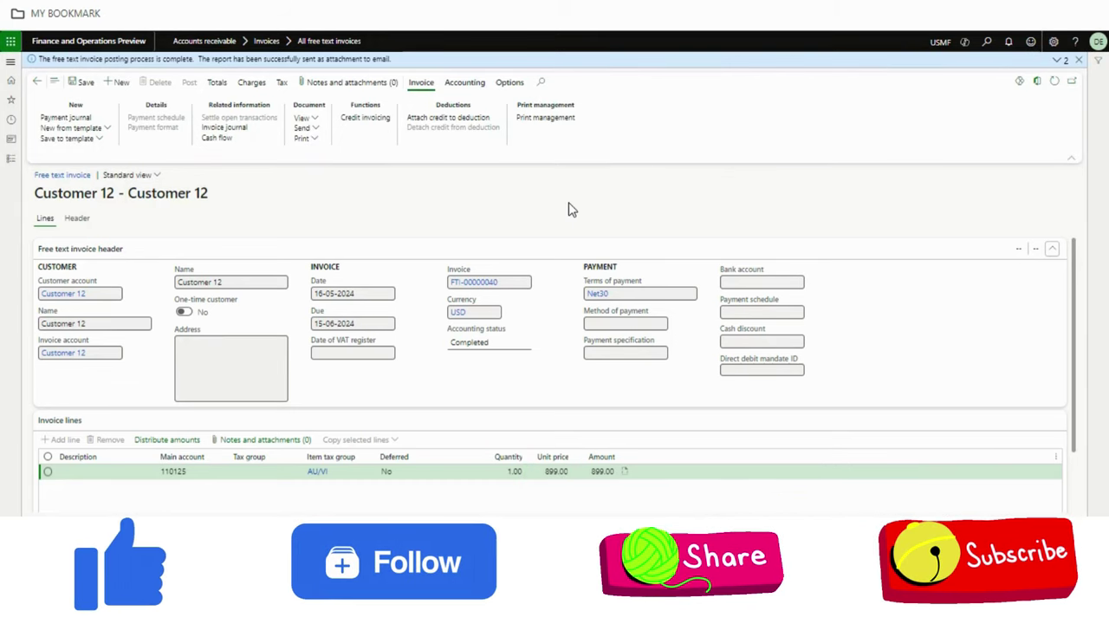
click(119, 294)
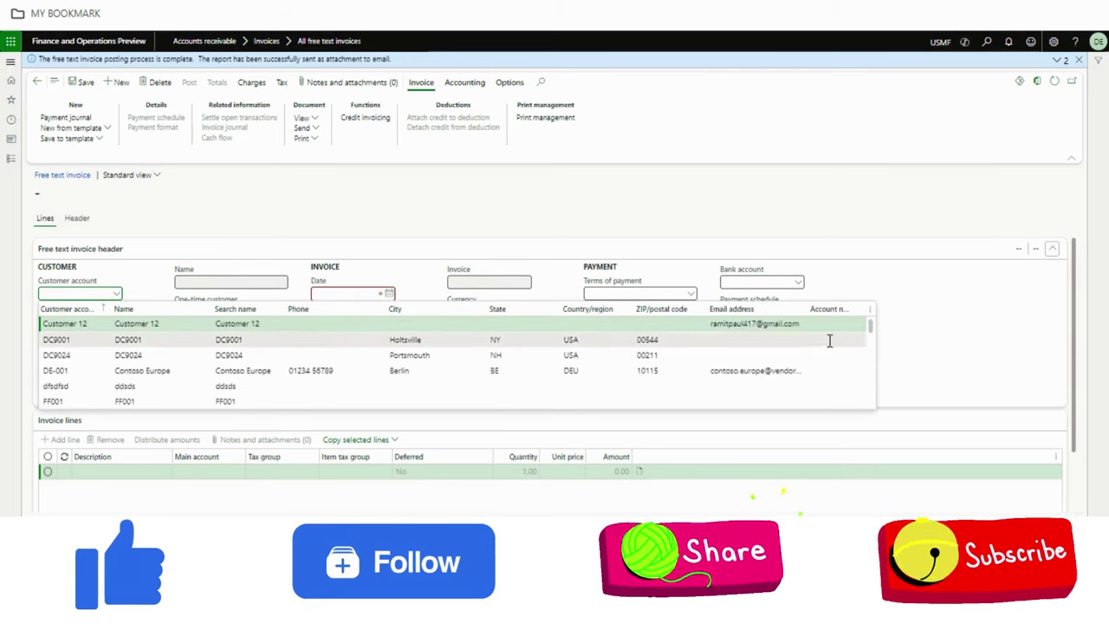
drag(871, 330, 868, 330)
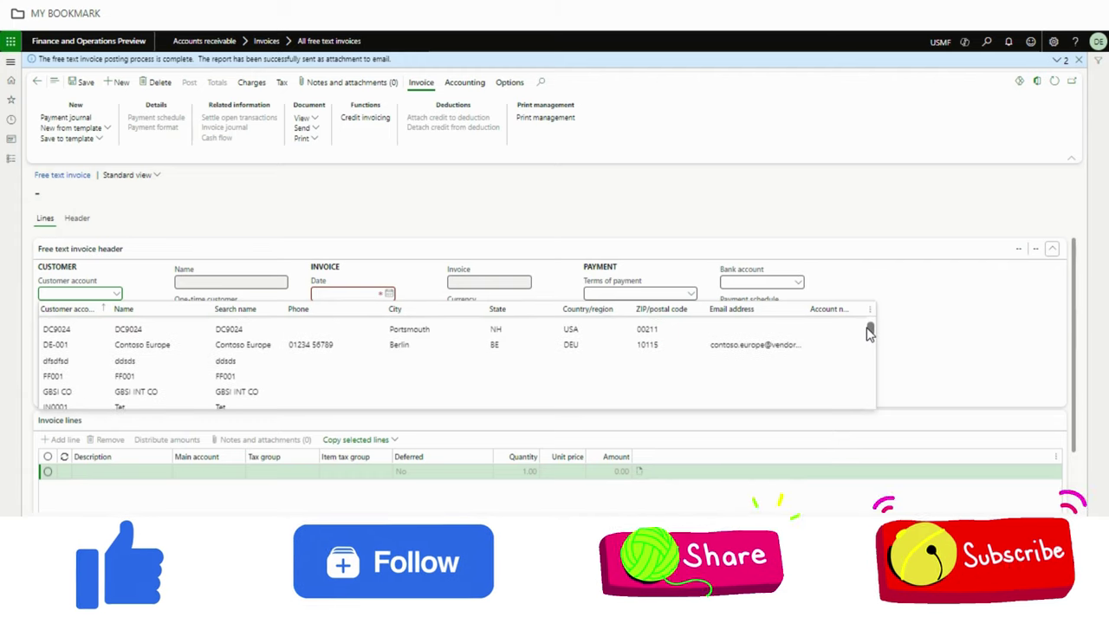
click(186, 348)
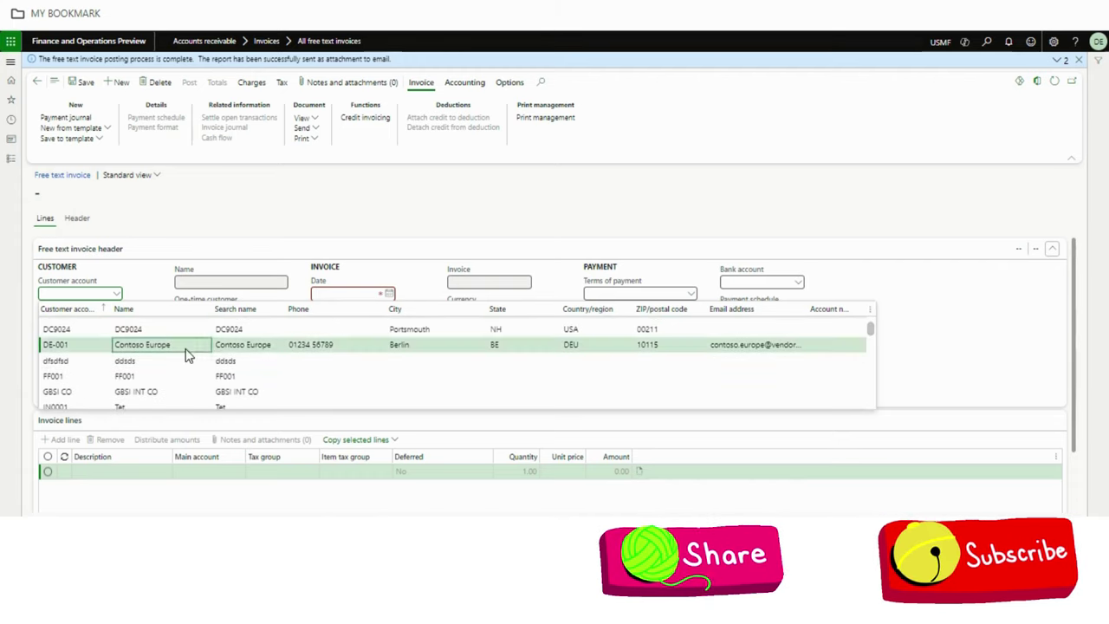
Set the Contoso Europe line to main account 110125 at unit price 8,999, then post.
click(236, 475)
click(238, 476)
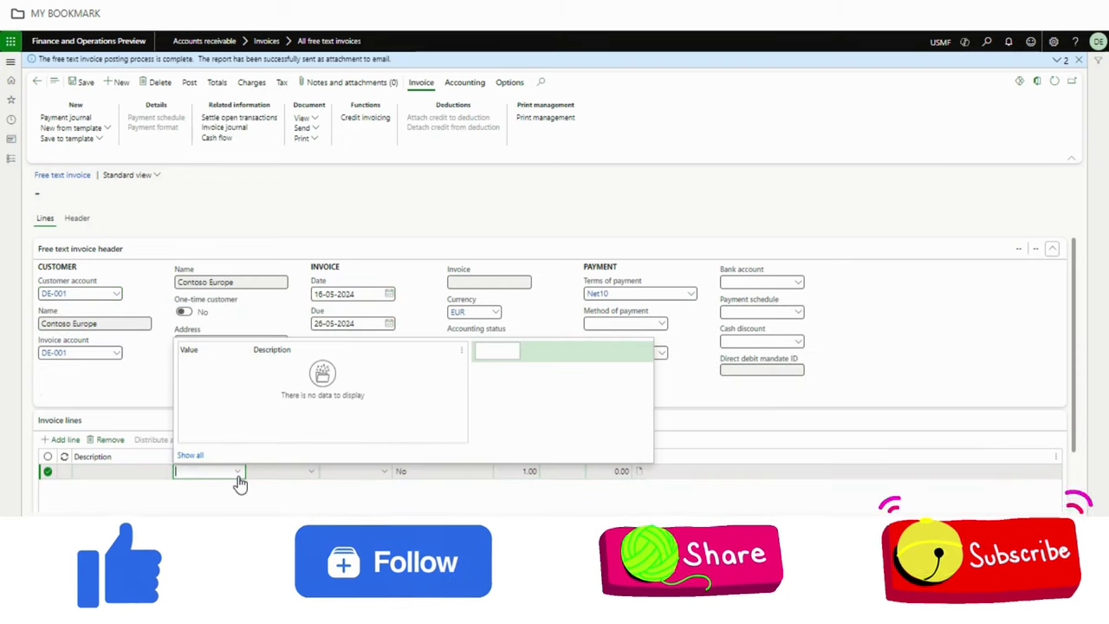
click(238, 476)
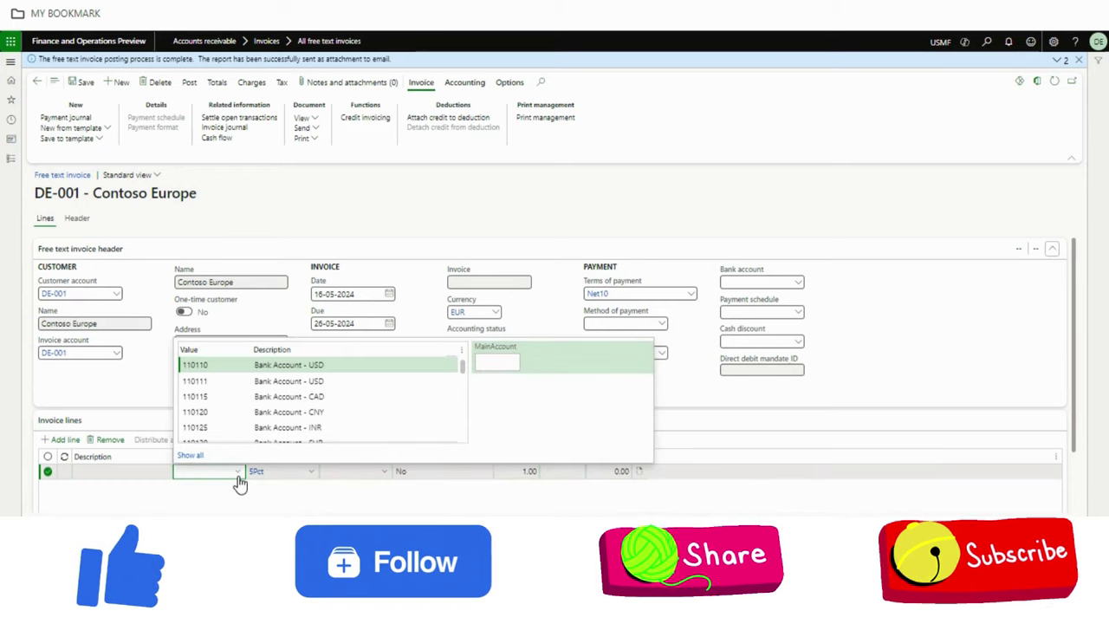
click(322, 426)
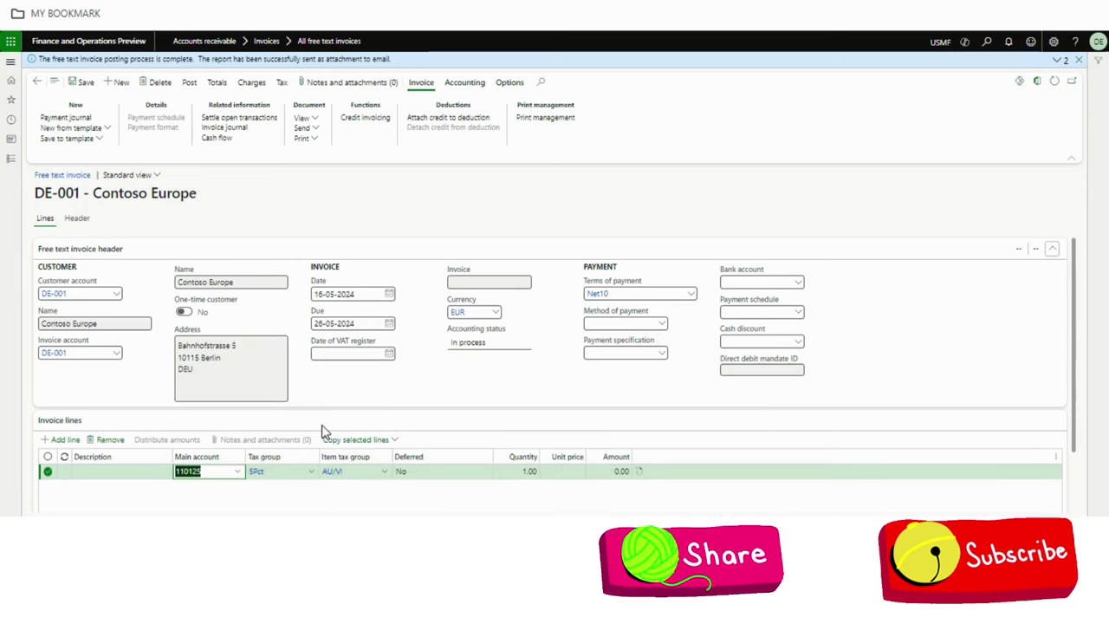
click(559, 470)
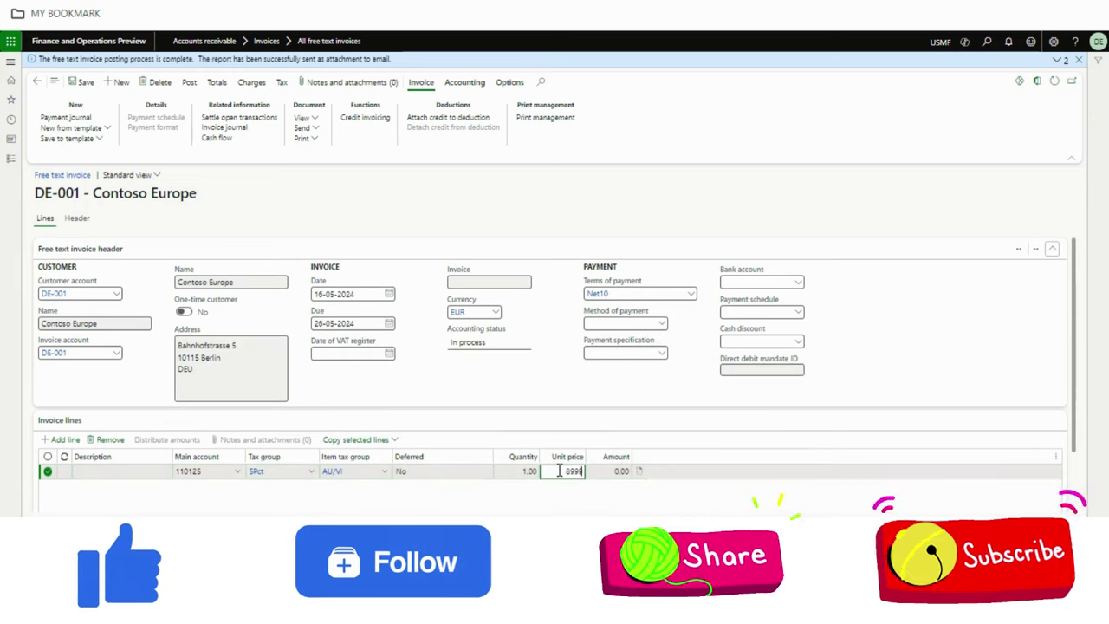
text(8999)
key(Tab)
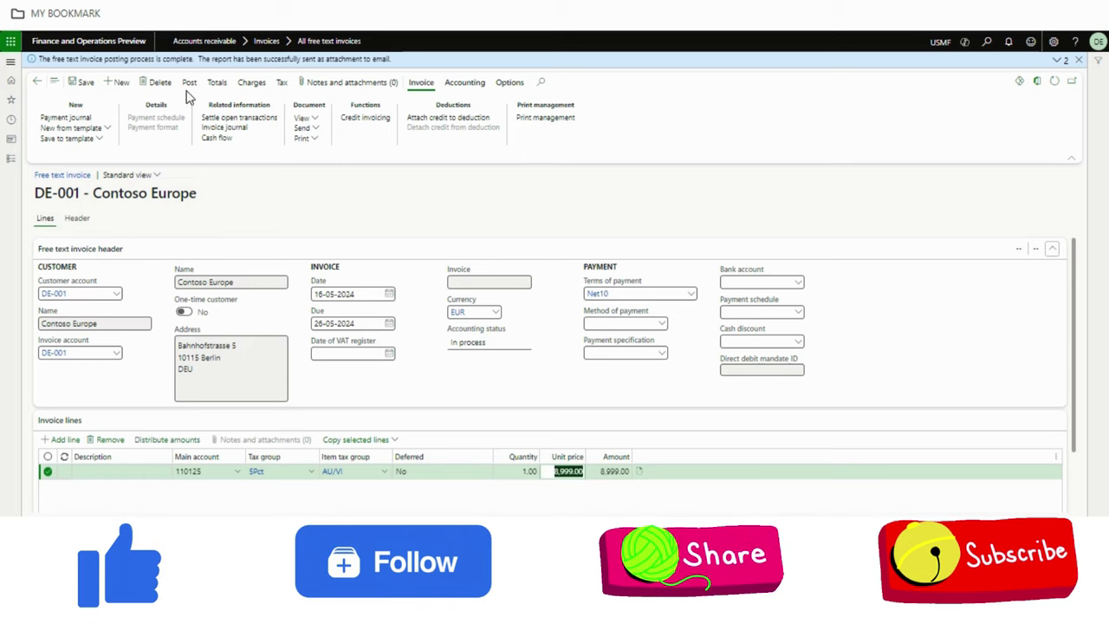
click(189, 86)
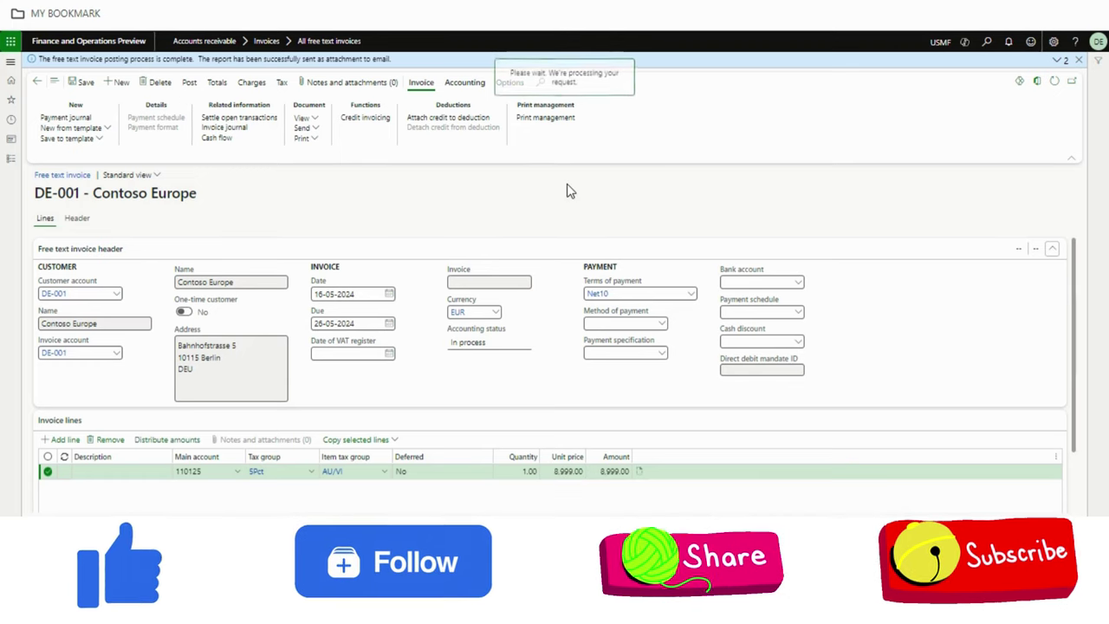